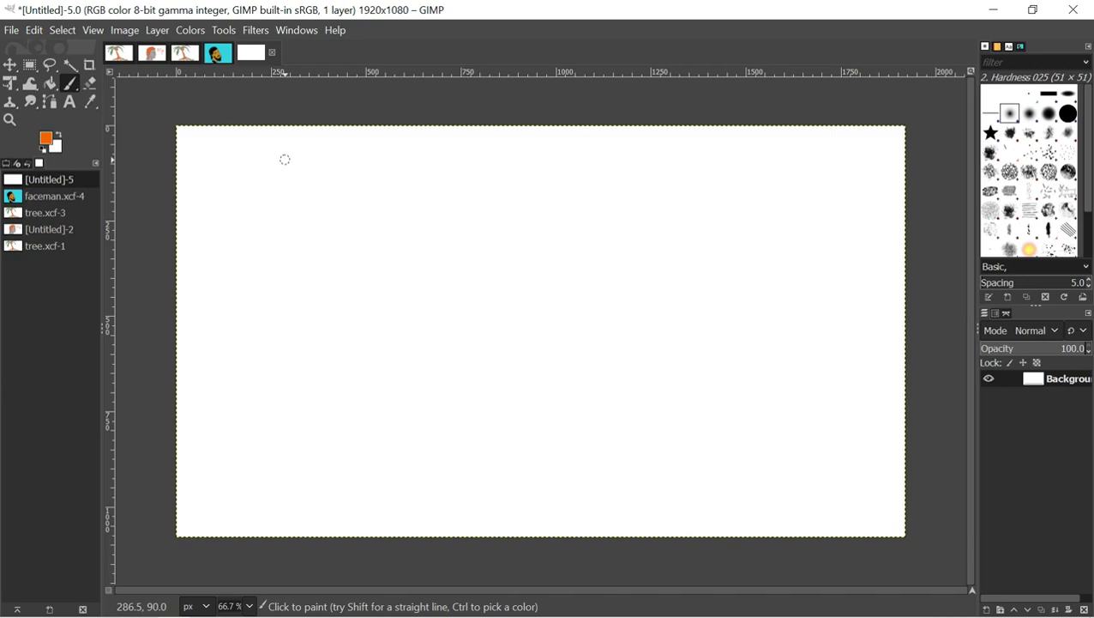
Look through the open example drawings, including the bearded face, the palm tree and the orange-haired profile.
left_click(219, 54)
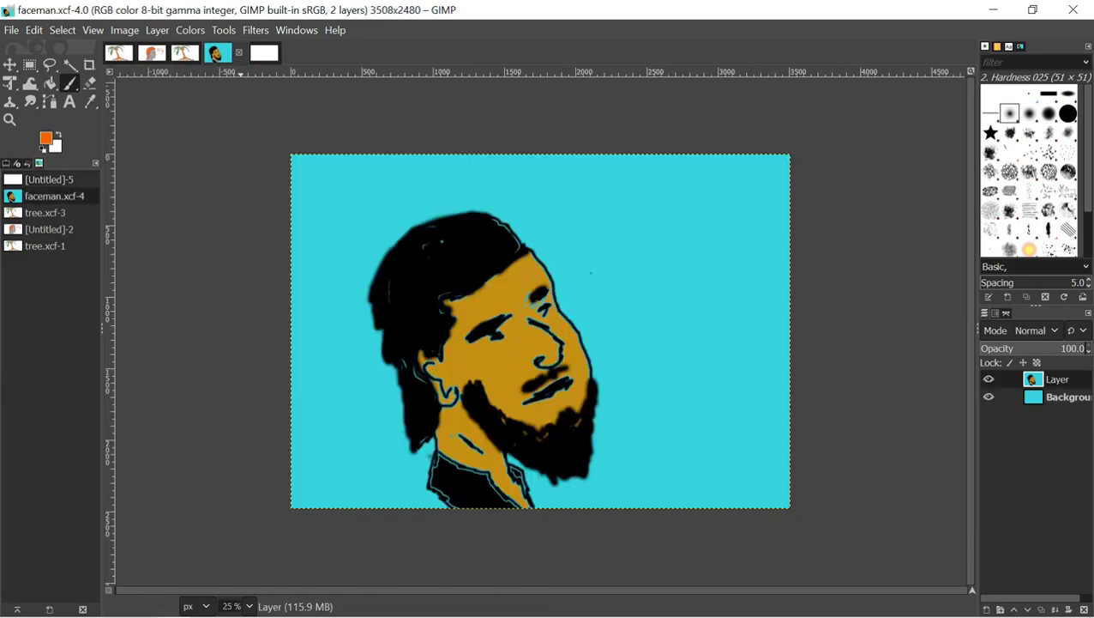
left_click(185, 53)
left_click(152, 53)
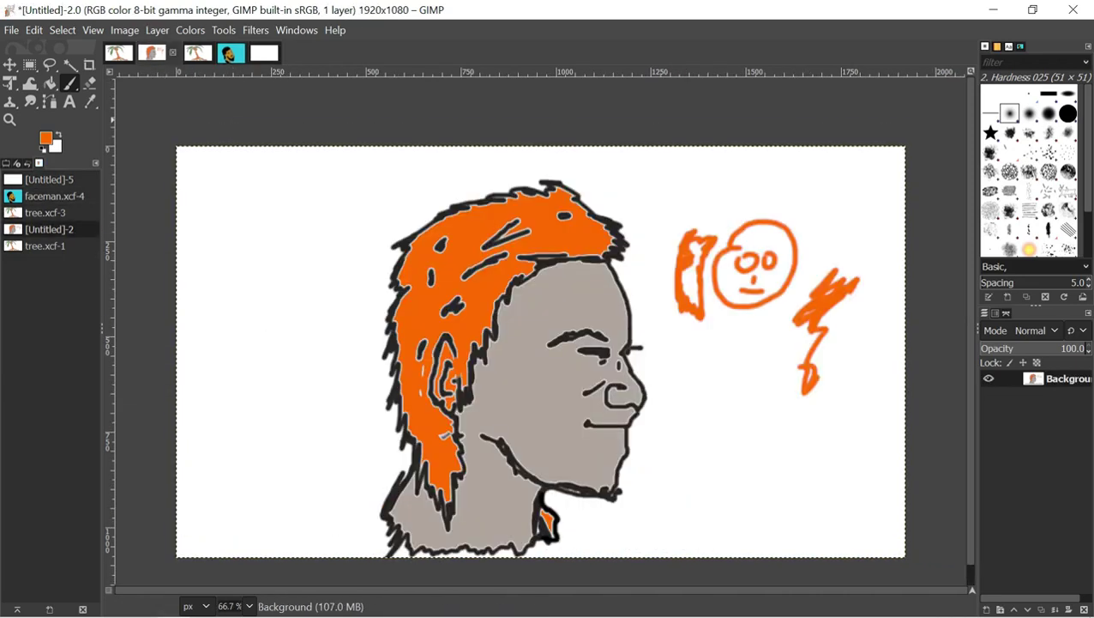
left_click(118, 53)
key("ctrl+shift+Tab")
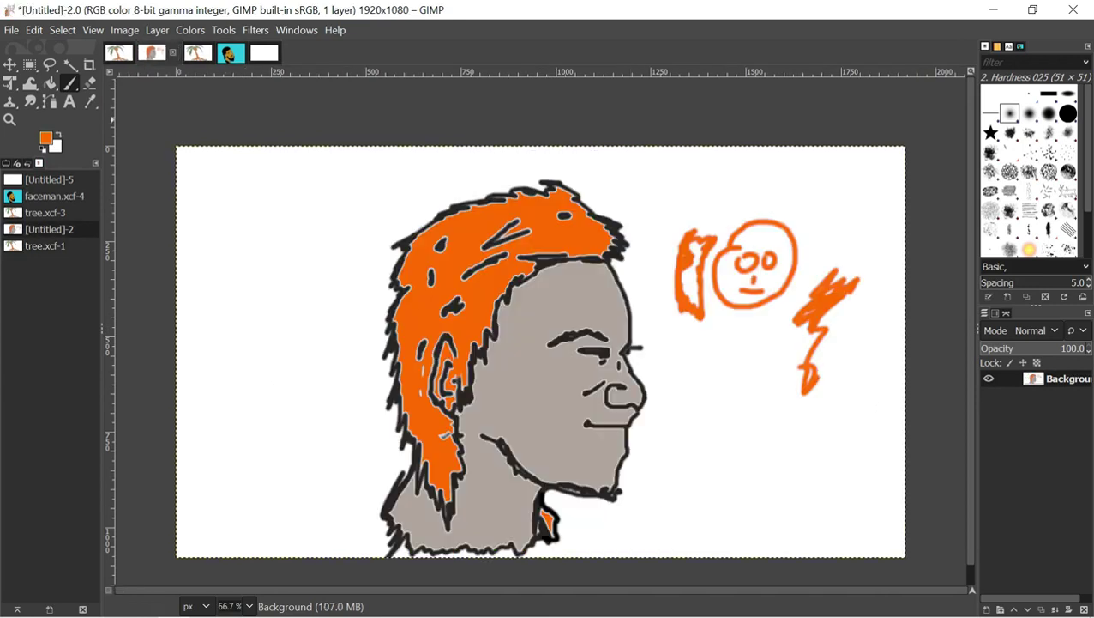
key("ctrl+shift+Tab")
key("ctrl+shift+Tab")
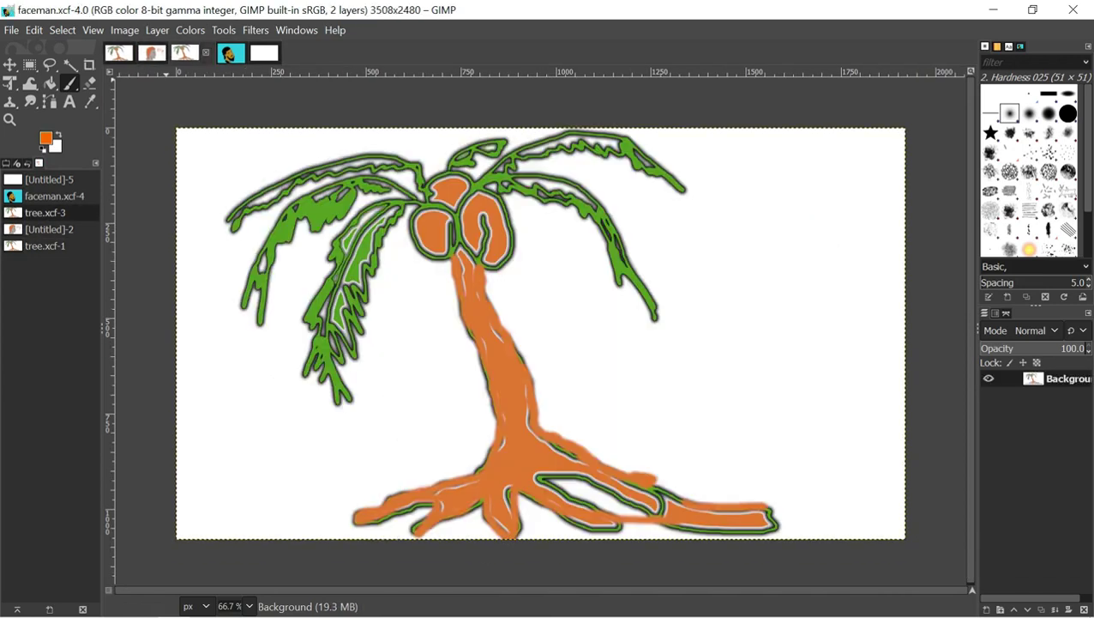
key("ctrl+Tab")
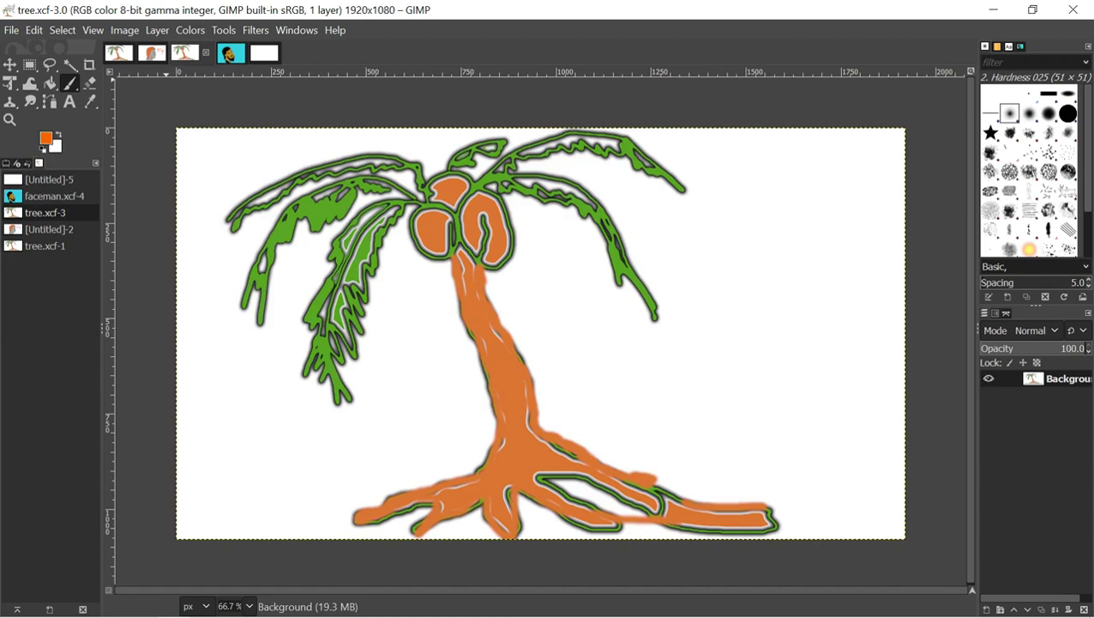
key("ctrl+Tab")
key("ctrl+shift+Tab")
key("ctrl+shift+Tab")
key("ctrl+Tab")
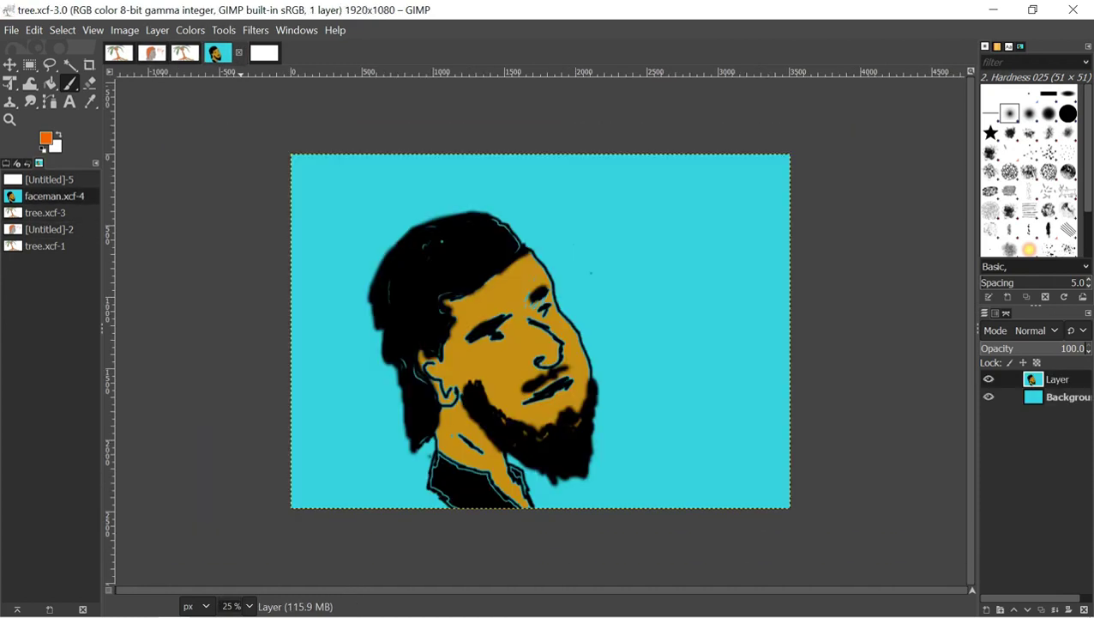
key("ctrl+Tab")
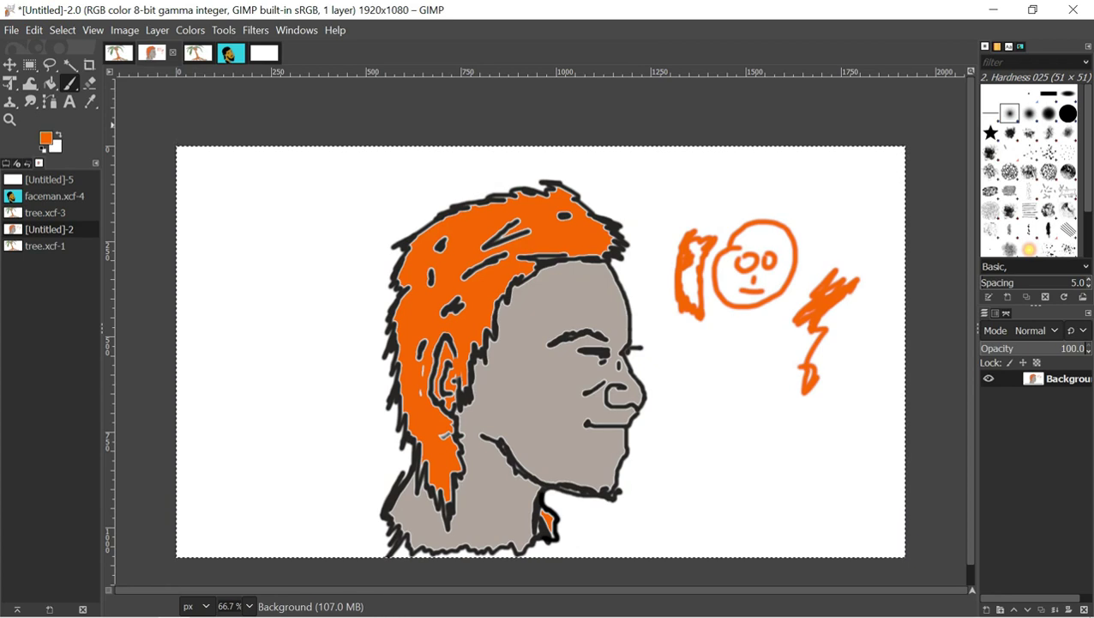
key("w")
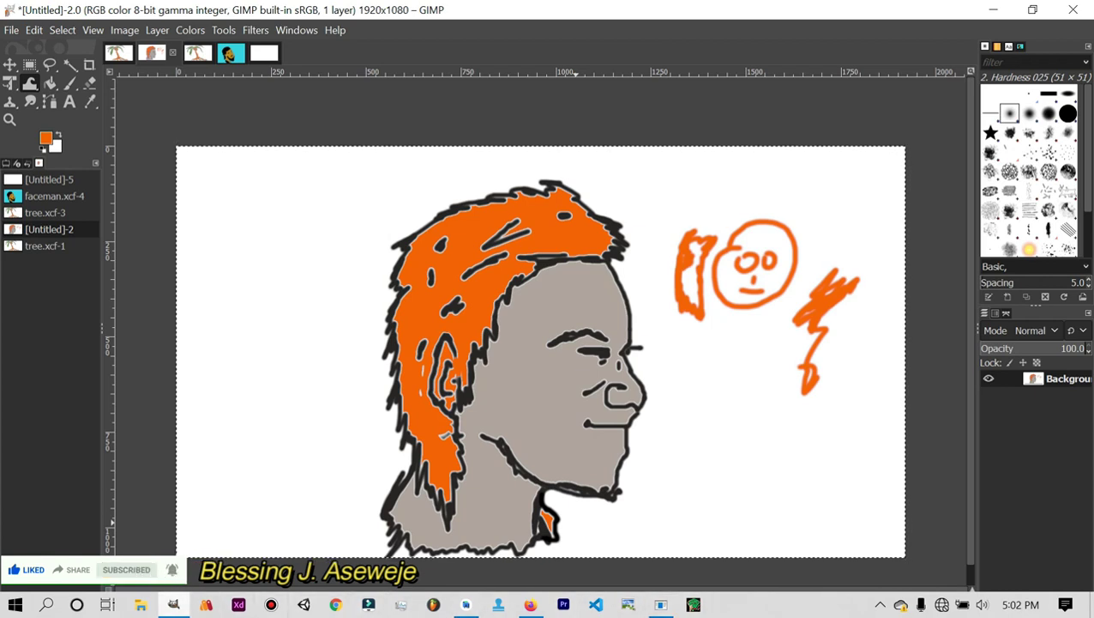
left_click(174, 604)
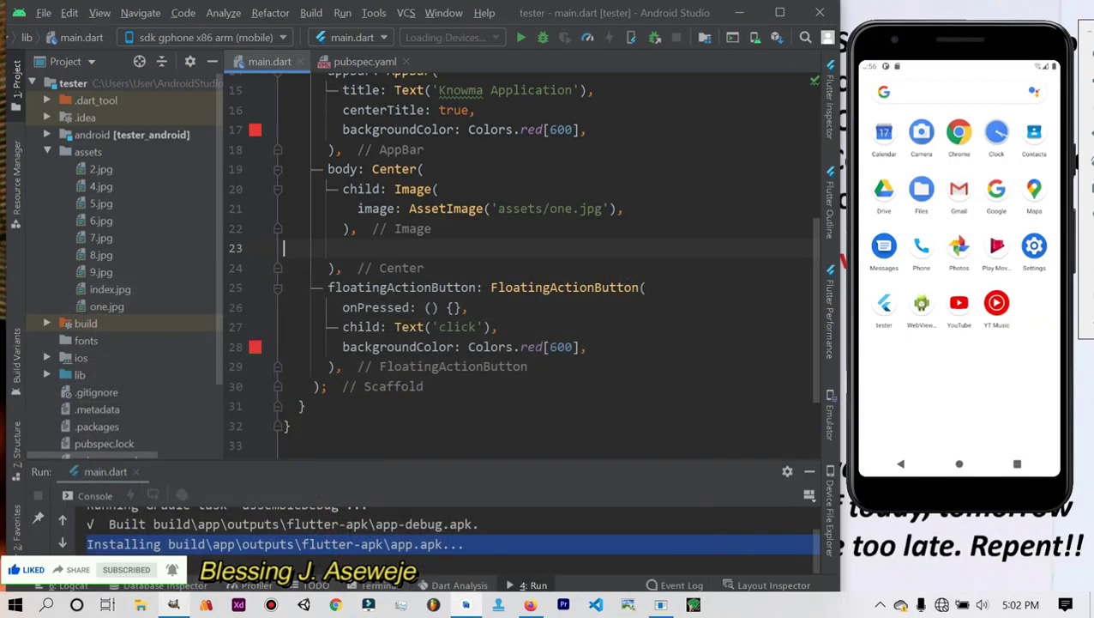
left_click(174, 603)
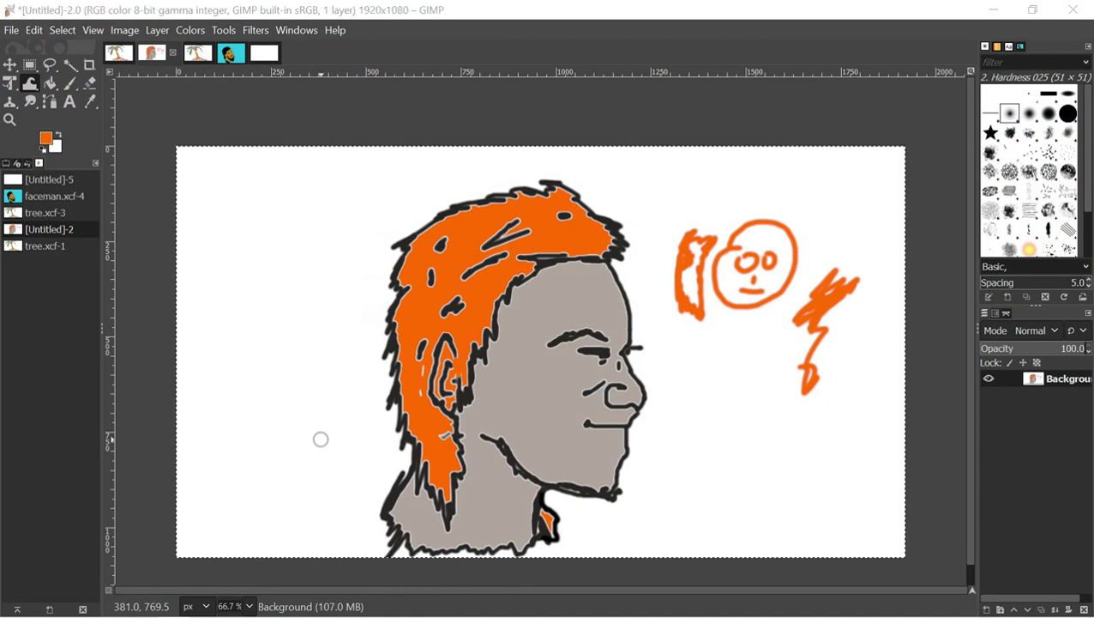
Search the computer for the sunnyman Krita painting, closing the search without opening the file.
key("super+s")
type("sunma")
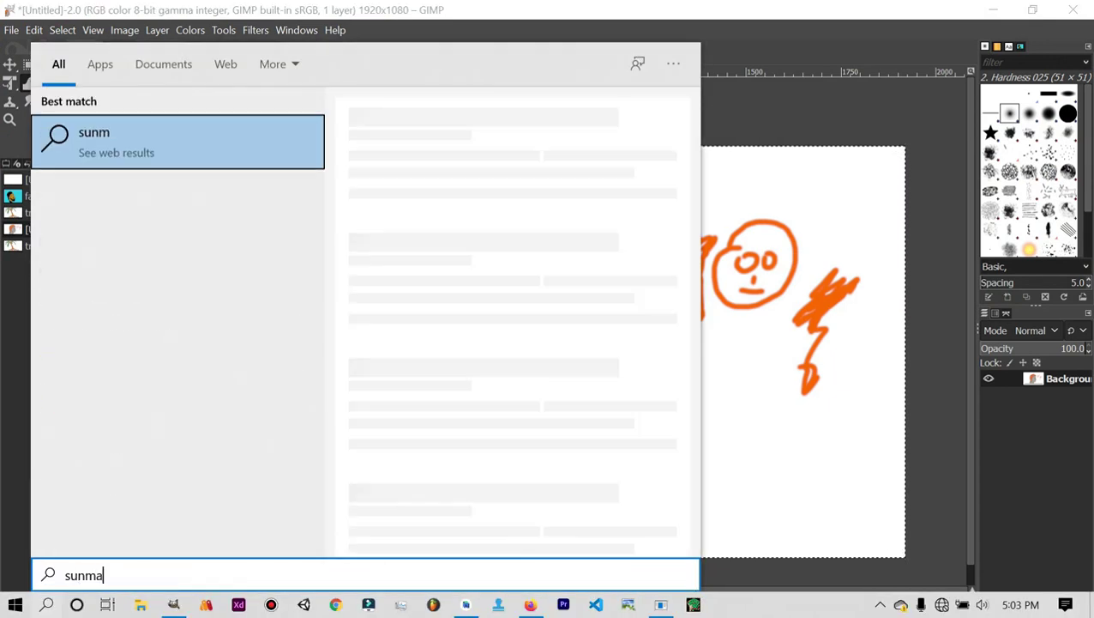
key("BackSpace")
key("BackSpace")
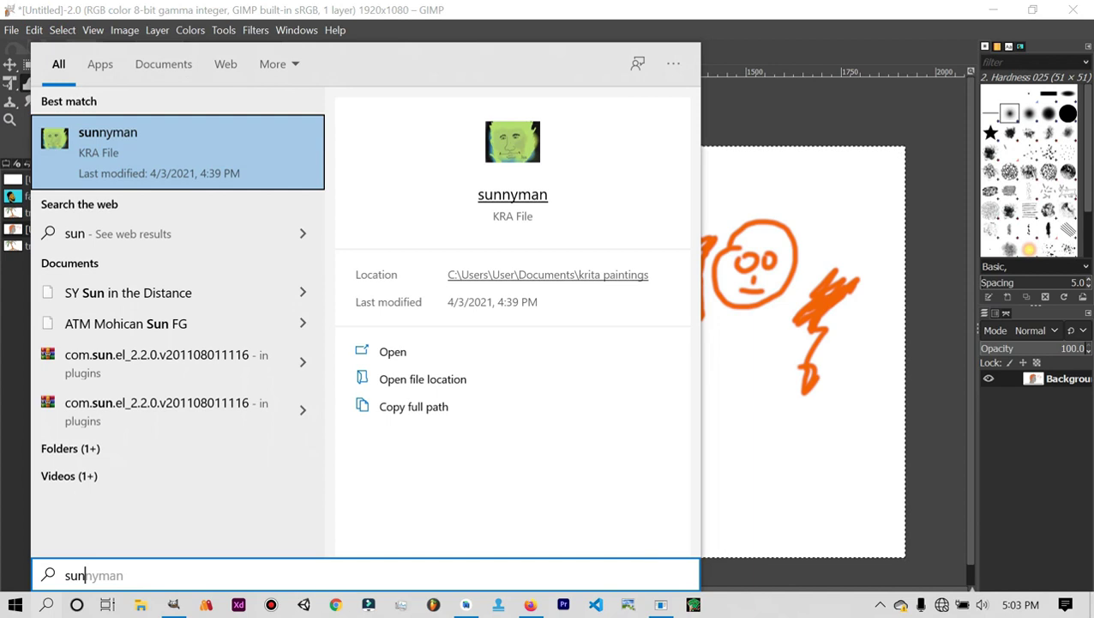
left_click(732, 163)
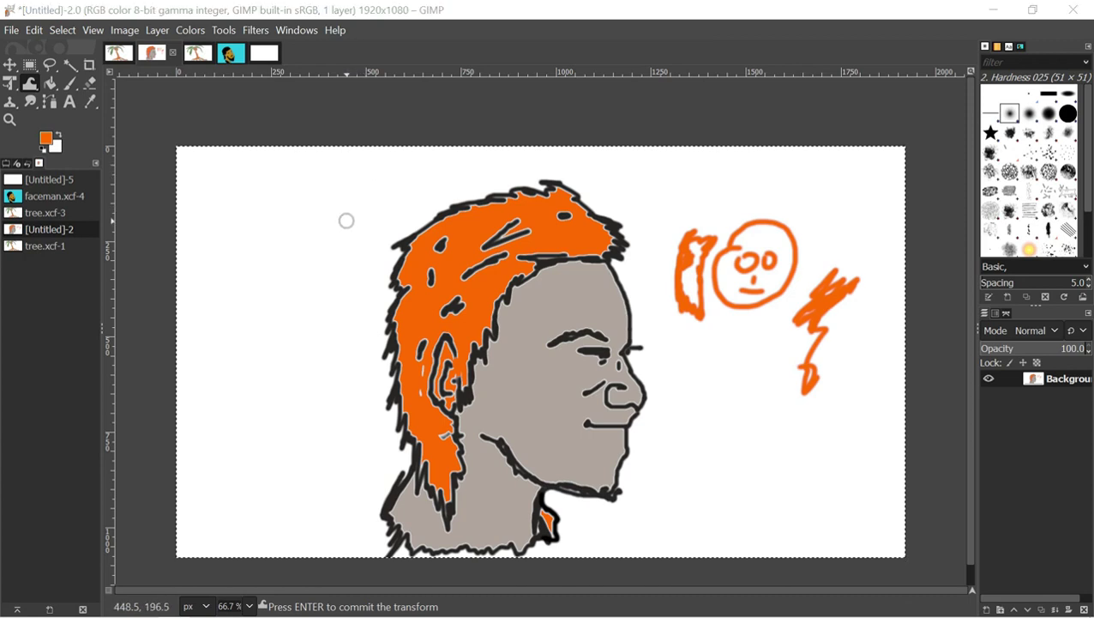
key("ctrl+n")
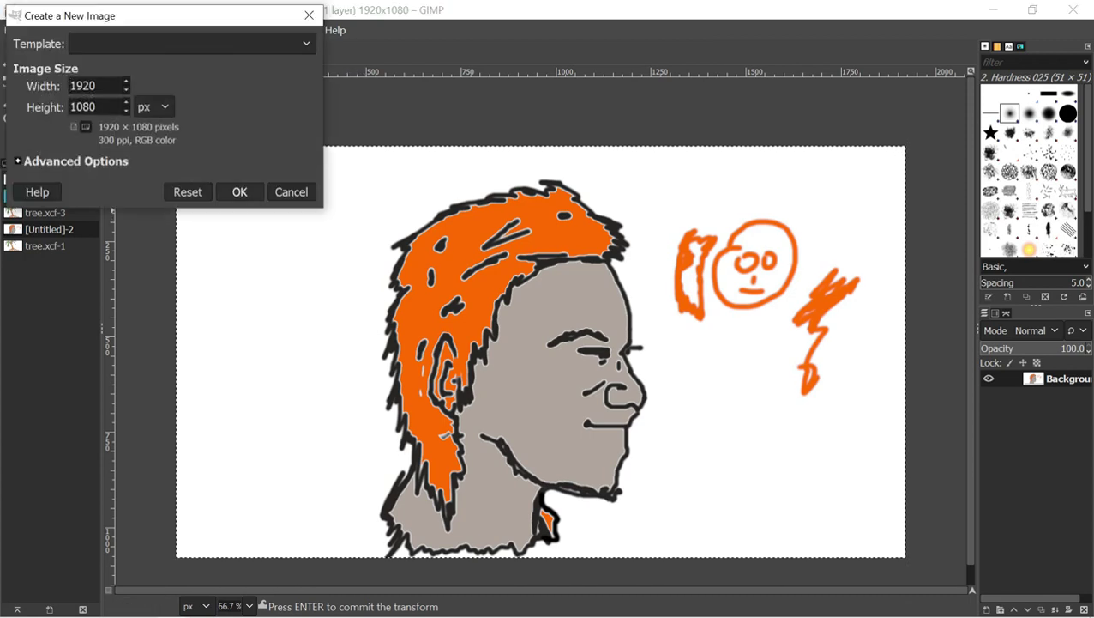
left_click(292, 192)
key("Return")
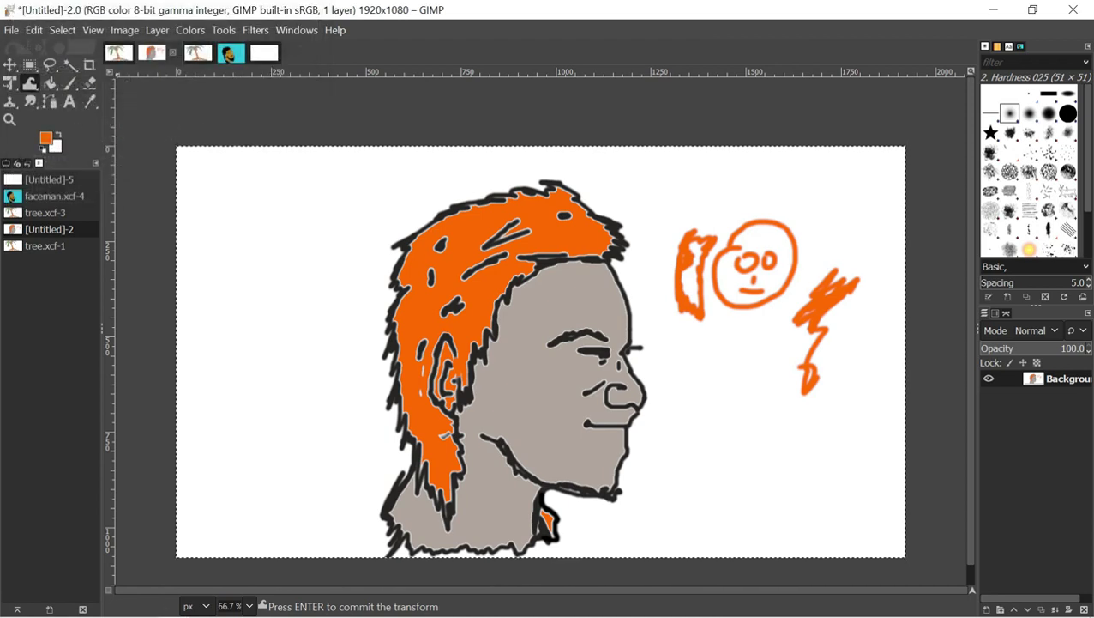
Create a new blank image 1920 px wide and 1080 px high without applying a template.
key("alt+f")
key("Right")
key("Left")
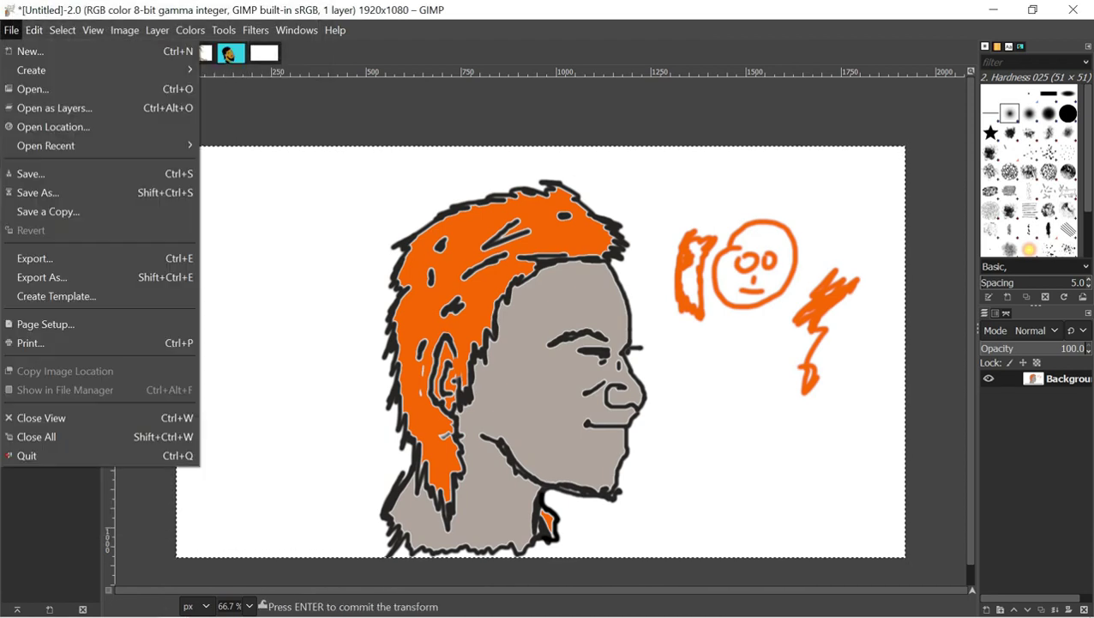
key("Return")
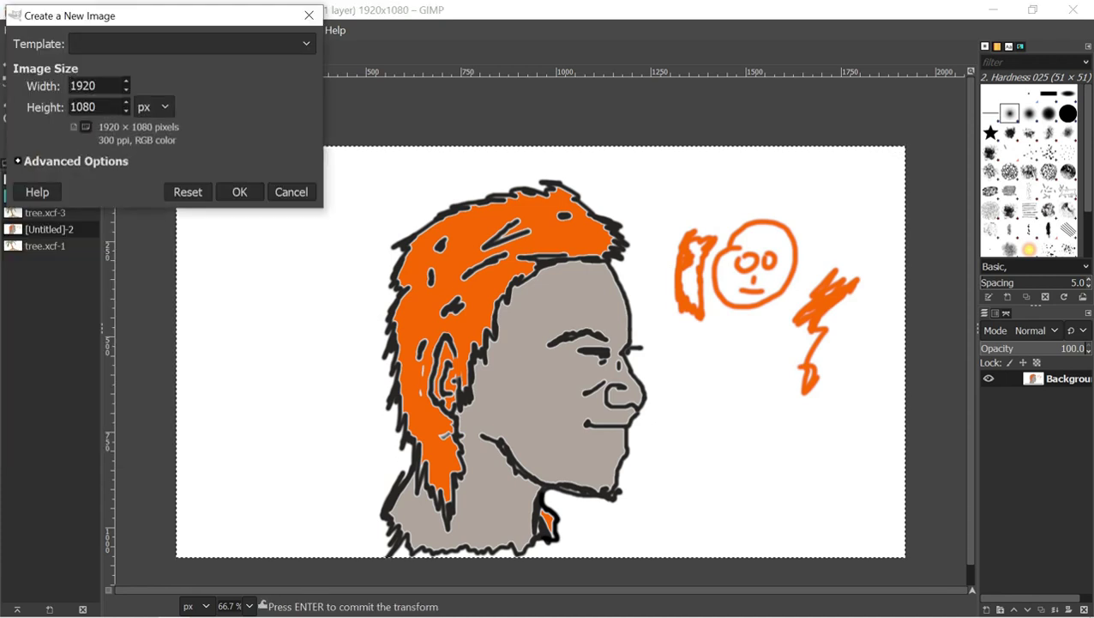
key("space")
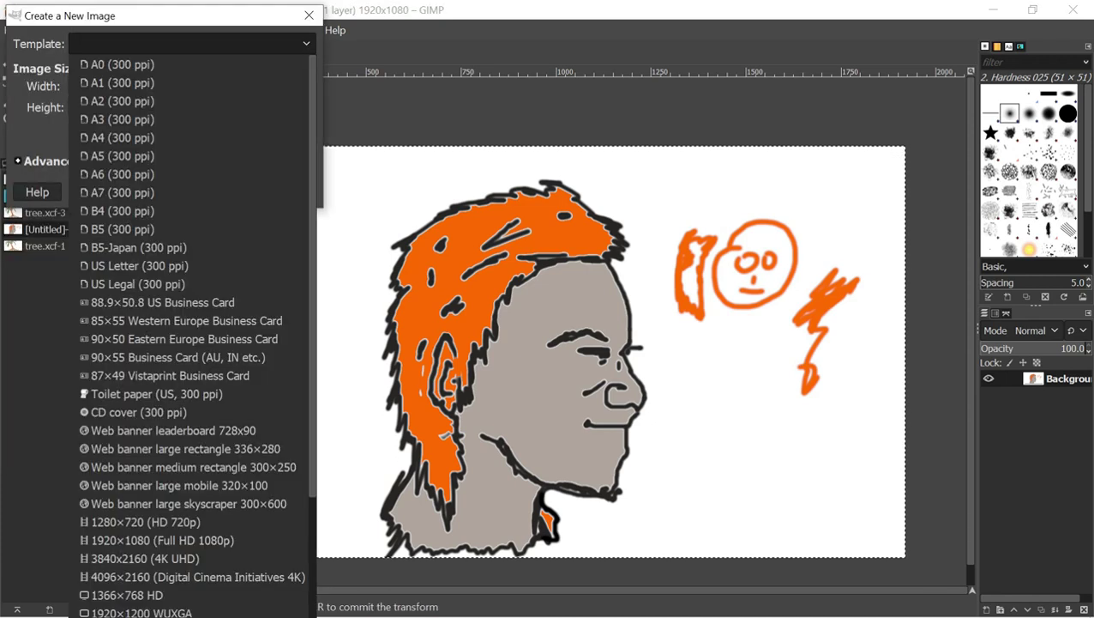
left_click(192, 43)
left_click(192, 44)
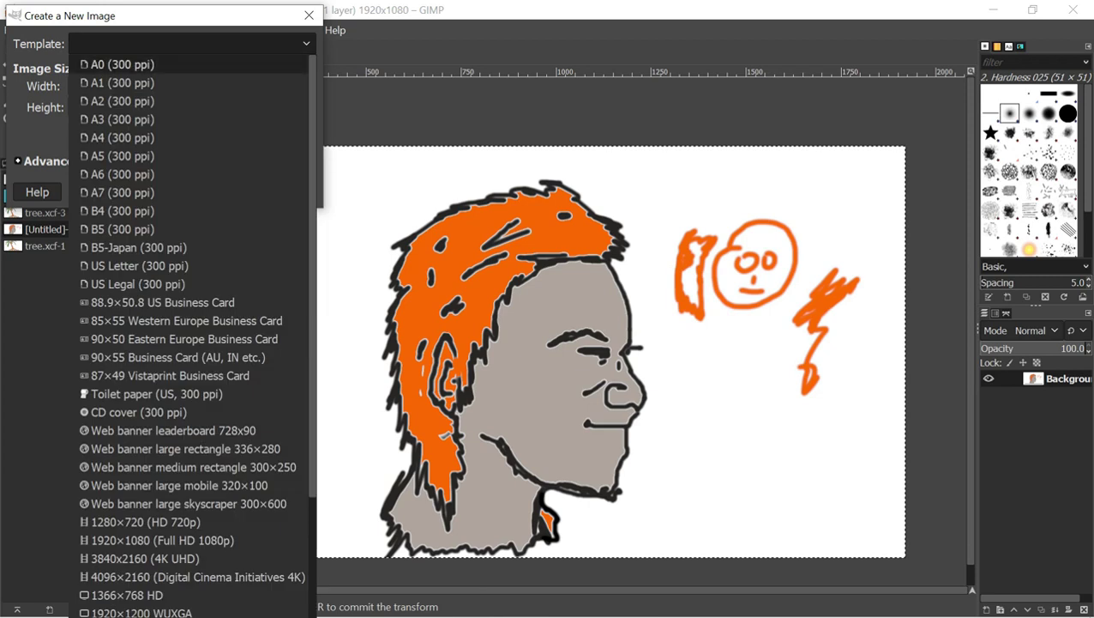
key("Escape")
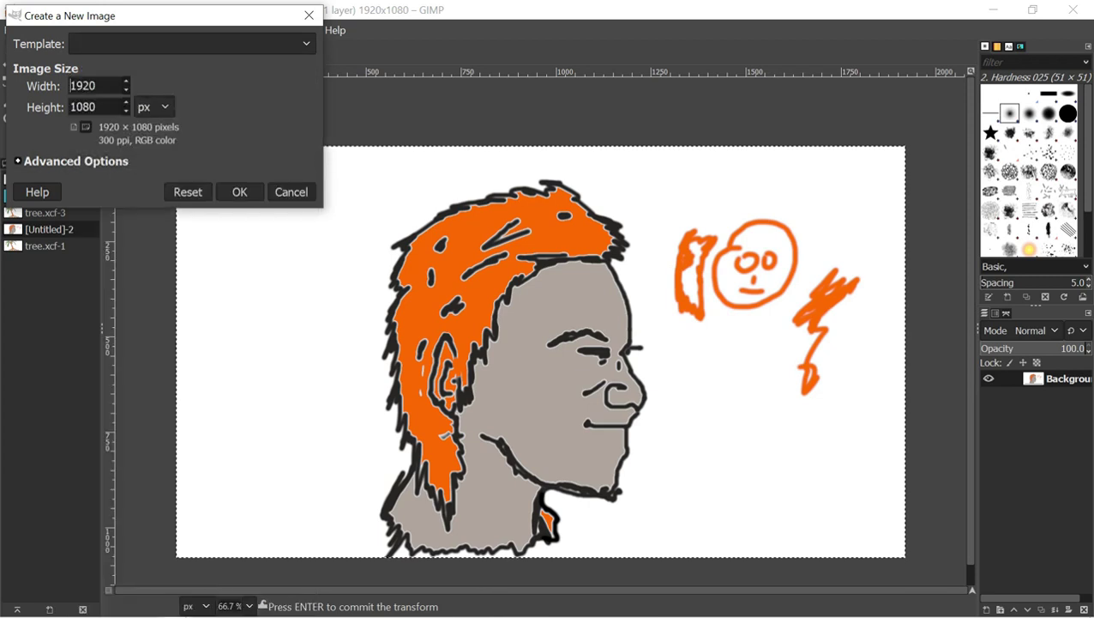
key("Return")
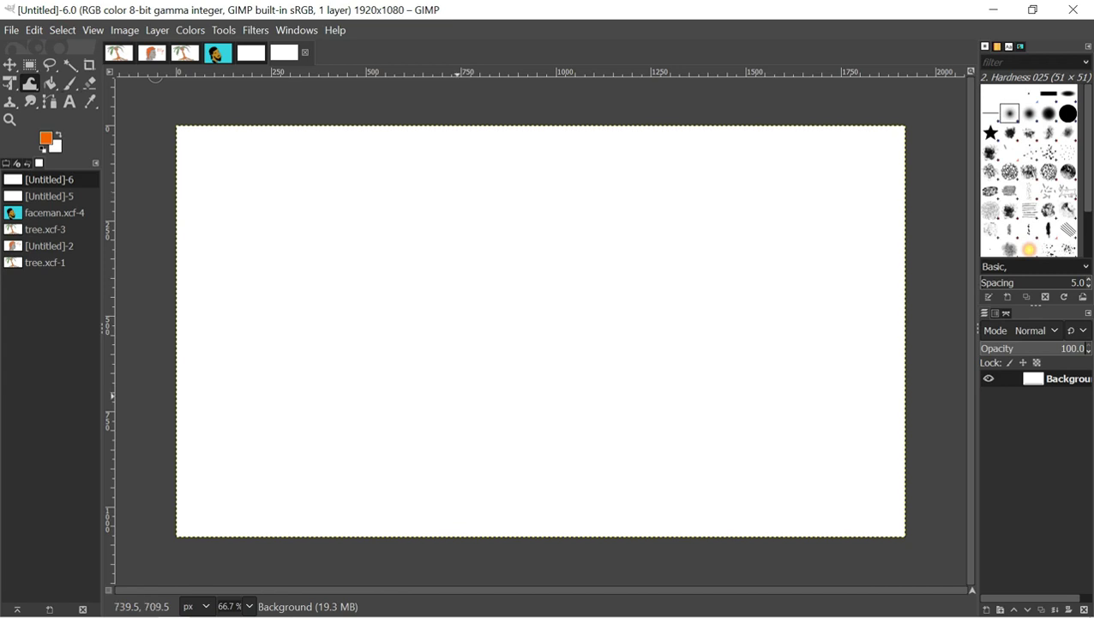
Choose the Paintbrush tool and set the foreground color to black (000000).
mouse_move(531, 605)
left_click(71, 83)
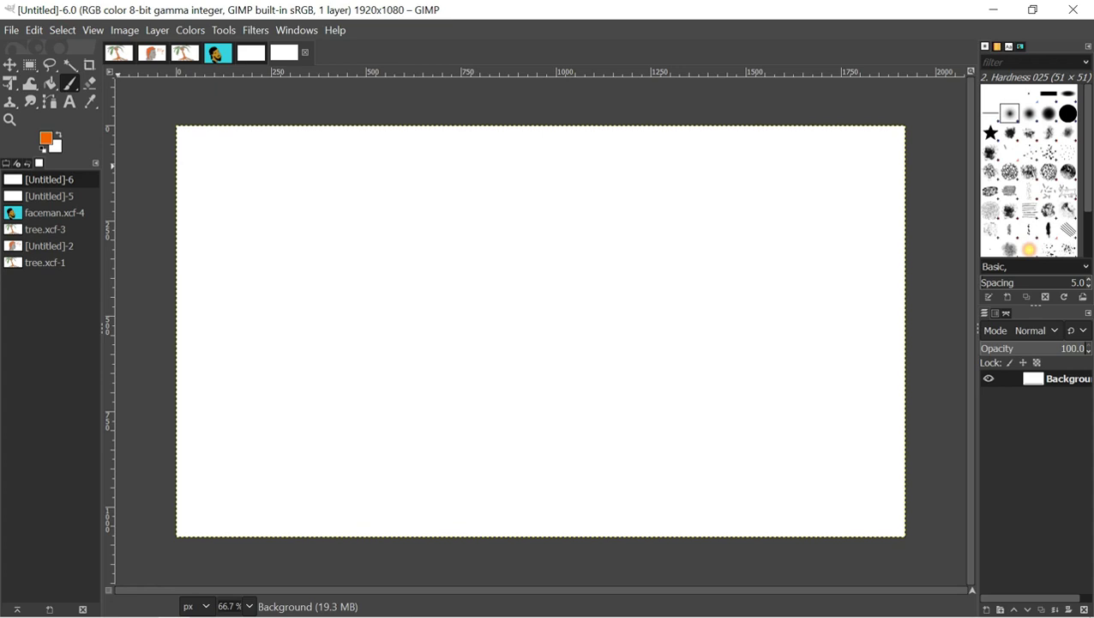
left_click(47, 138)
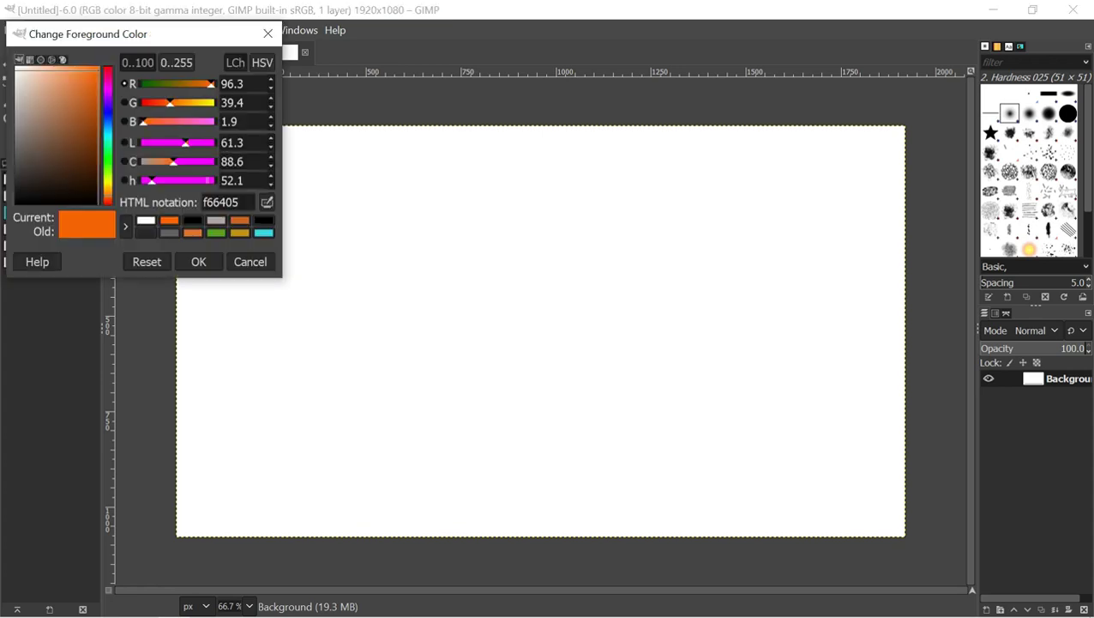
left_click_drag(18, 200, 14, 205)
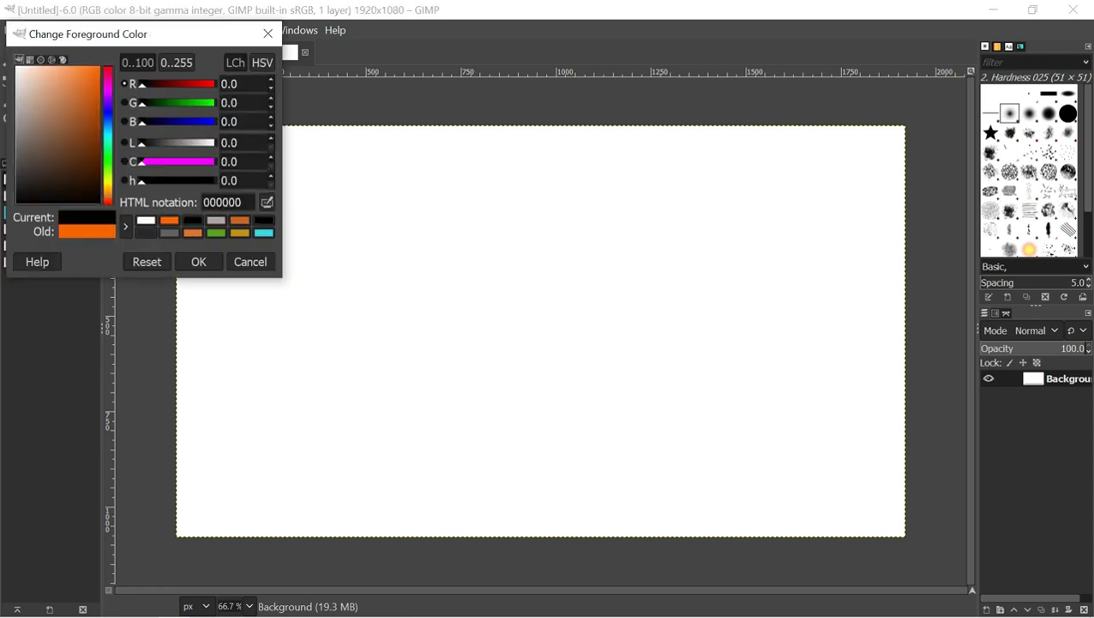
left_click(189, 262)
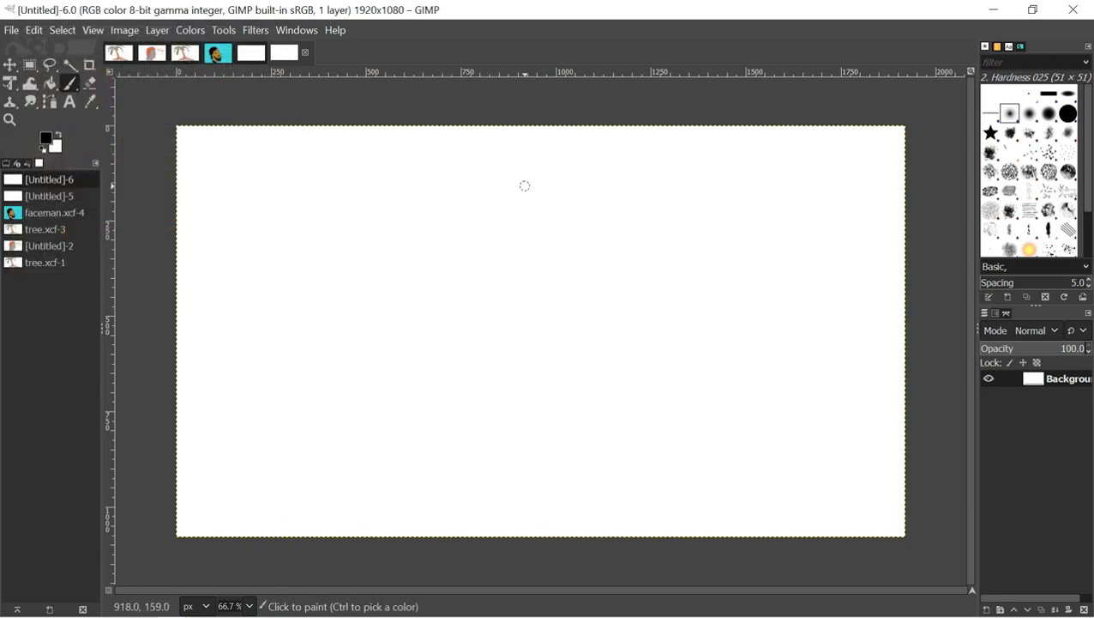
Paint a side-view head outline facing right, with hairline, pointed ear and nose, mouth, chin, eye and long jagged hair.
mouse_move(556, 192)
left_mouse_down()
mouse_move(557, 223)
mouse_move(534, 249)
mouse_move(469, 272)
mouse_move(459, 315)
mouse_move(445, 317)
mouse_move(440, 392)
left_mouse_up()
mouse_move(431, 349)
left_mouse_down()
mouse_move(406, 320)
mouse_move(402, 395)
mouse_move(416, 406)
mouse_move(429, 380)
left_mouse_up()
mouse_move(546, 249)
left_mouse_down()
mouse_move(555, 348)
mouse_move(589, 392)
mouse_move(548, 395)
mouse_move(534, 387)
mouse_move(542, 382)
mouse_move(532, 409)
mouse_move(490, 407)
mouse_move(518, 430)
mouse_move(459, 491)
mouse_move(441, 474)
mouse_move(430, 402)
left_mouse_up()
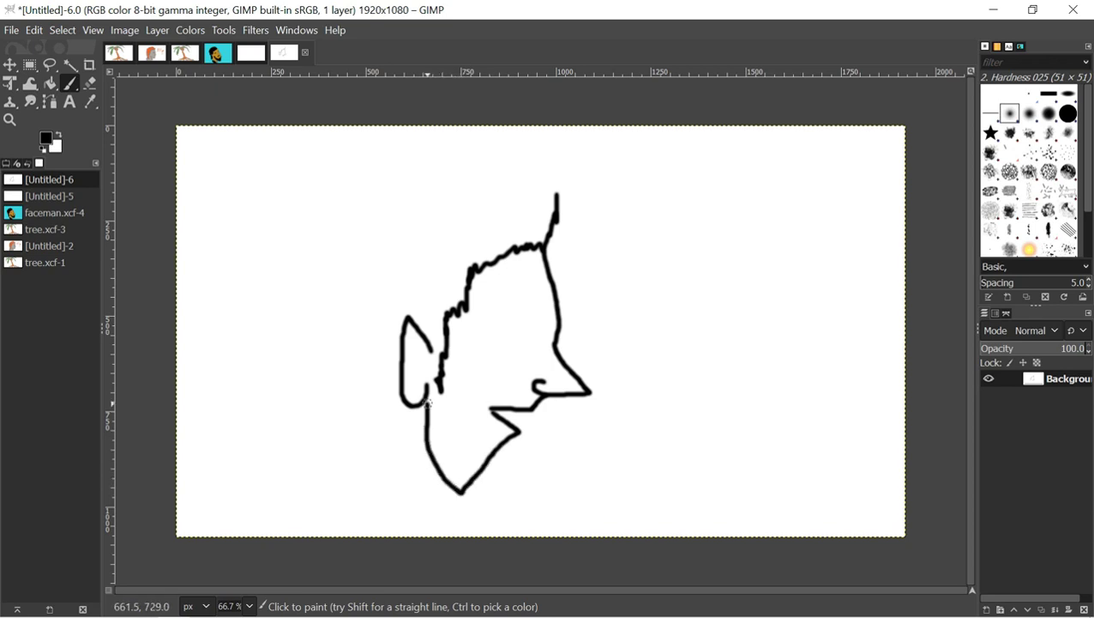
mouse_move(546, 322)
left_mouse_down()
mouse_move(504, 316)
mouse_move(531, 341)
mouse_move(544, 322)
left_mouse_up()
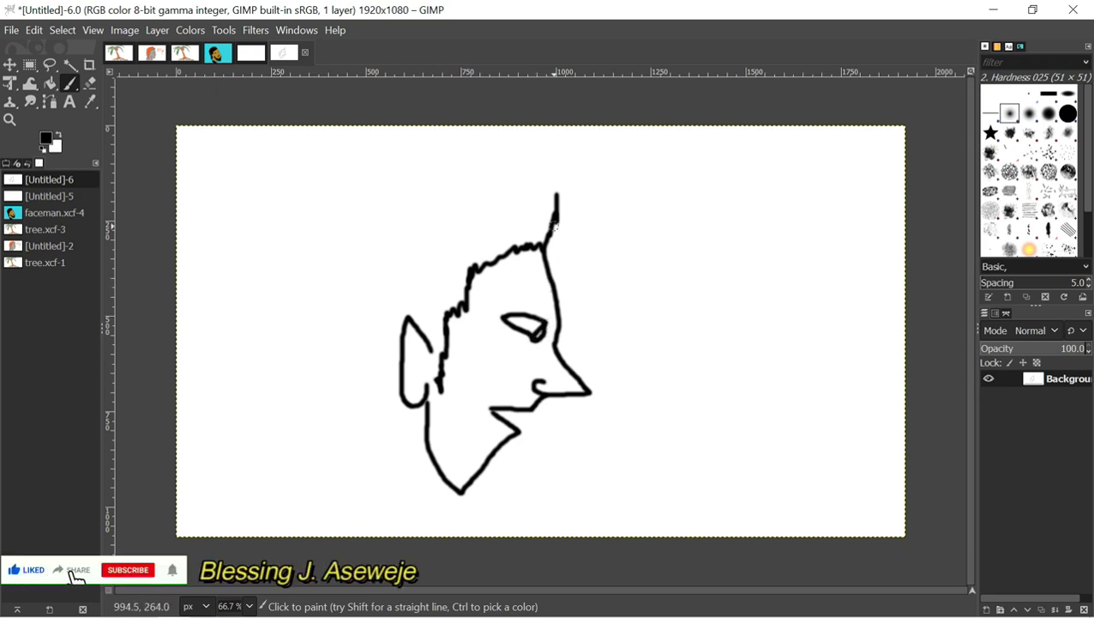
mouse_move(559, 194)
left_mouse_down()
mouse_move(466, 149)
mouse_move(436, 150)
mouse_move(370, 197)
mouse_move(306, 412)
mouse_move(312, 452)
mouse_move(349, 431)
mouse_move(350, 493)
mouse_move(409, 413)
left_mouse_up()
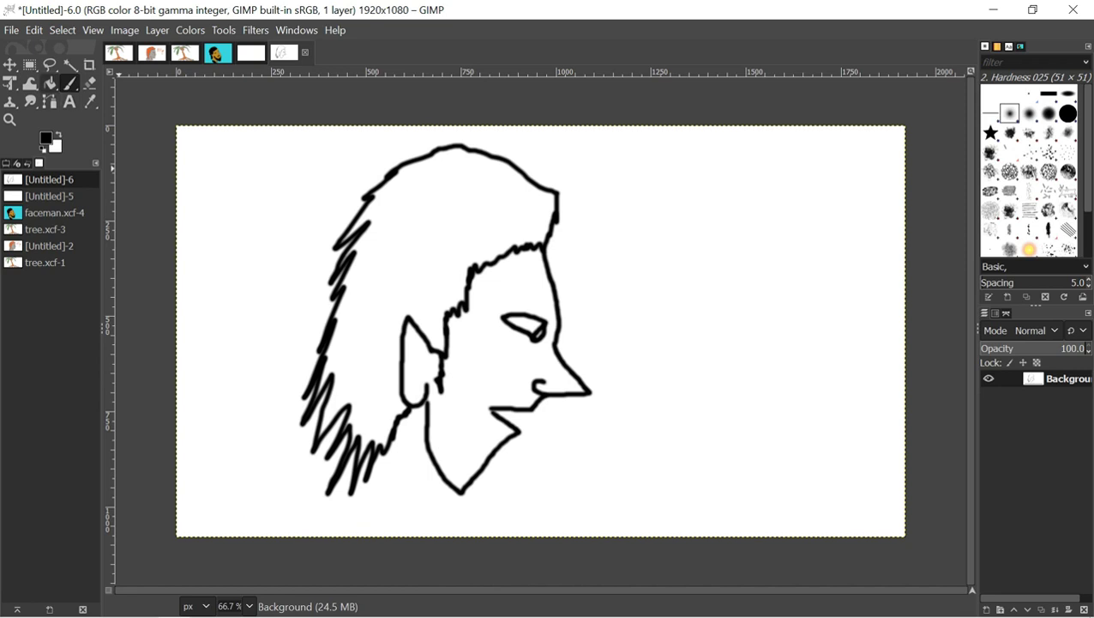
Fill the face and ear with the greyish color a09494 using Bucket Fill.
left_click(51, 83)
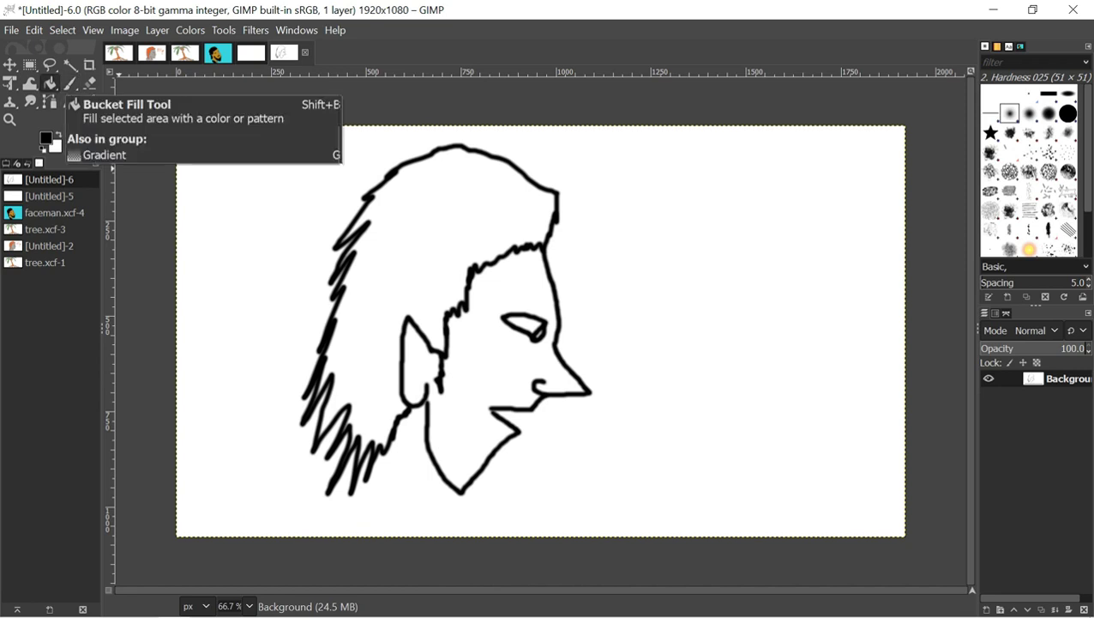
left_click(46, 138)
left_click_drag(31, 134, 22, 117)
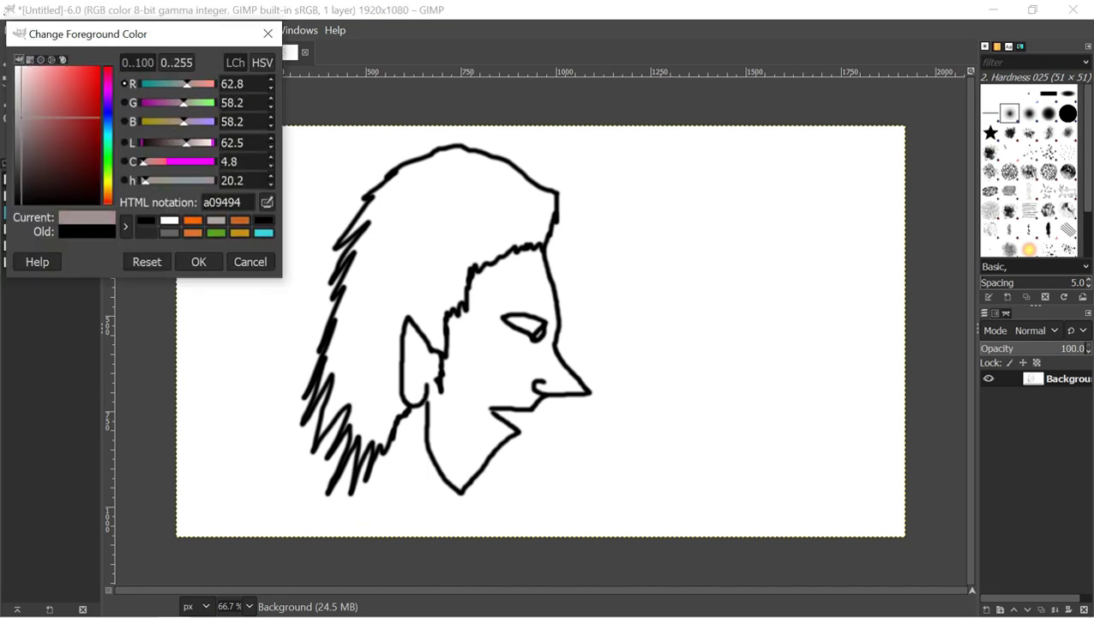
left_click(198, 262)
left_click(508, 303)
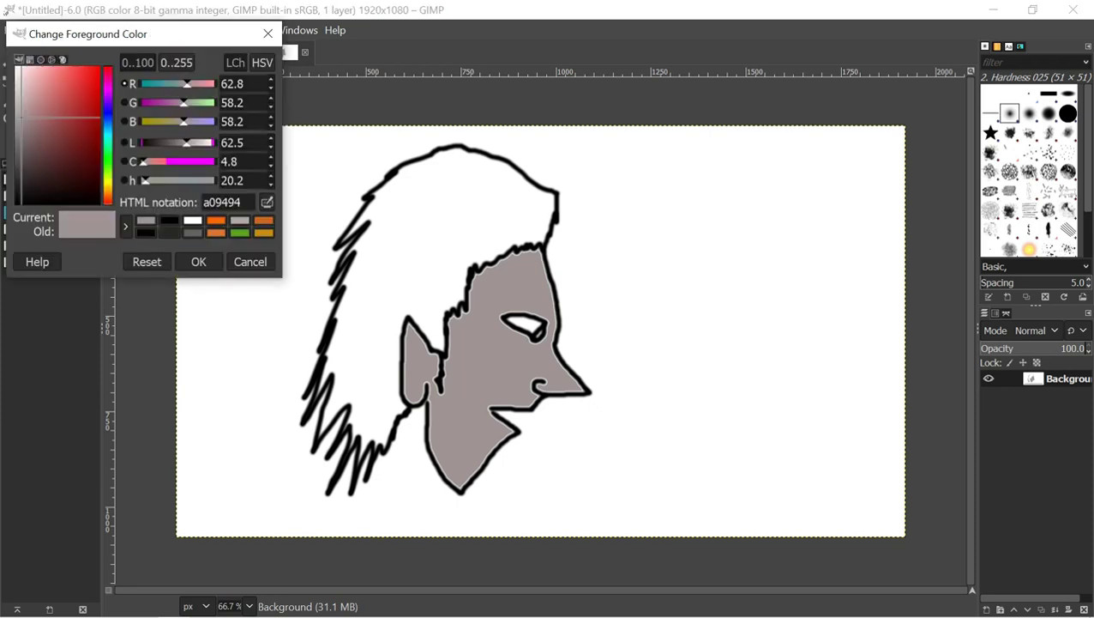
Fill the hair area with the yellow-green color ccf015.
left_click(108, 178)
left_click_drag(22, 116, 93, 72)
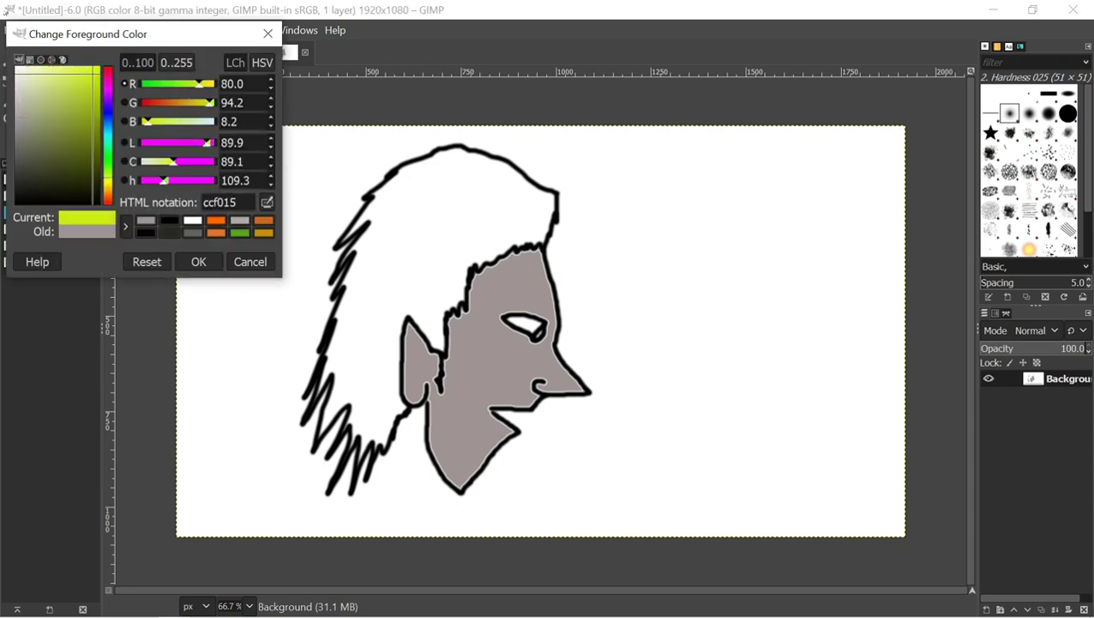
left_click(199, 262)
left_click(480, 204)
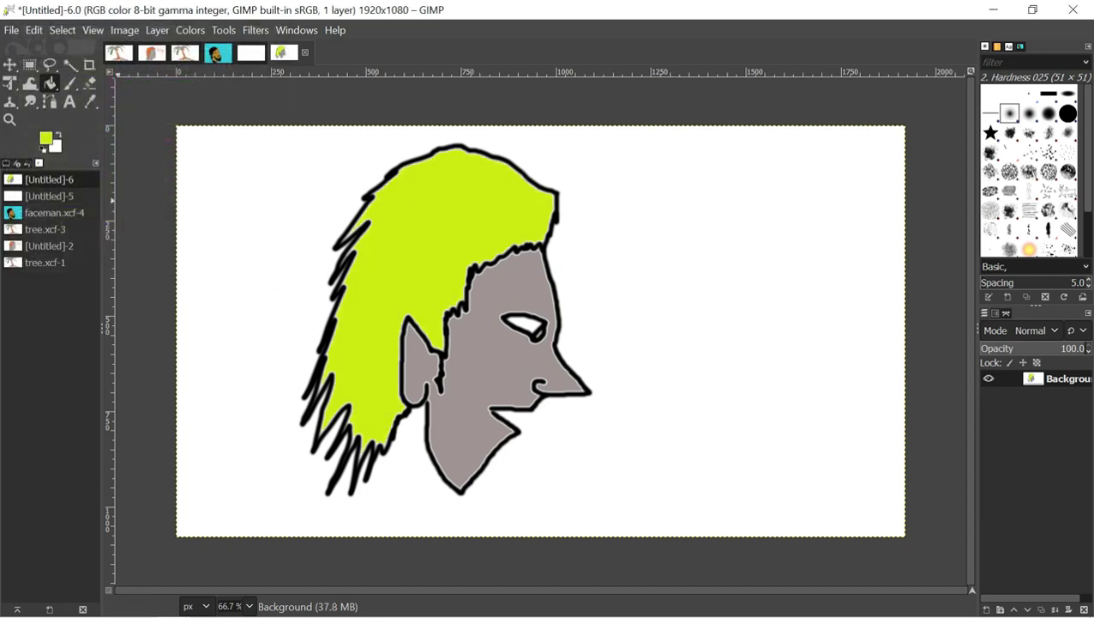
Recolor the hair area with an orange f08715 bucket fill.
left_click(46, 138)
left_click_drag(108, 188, 108, 193)
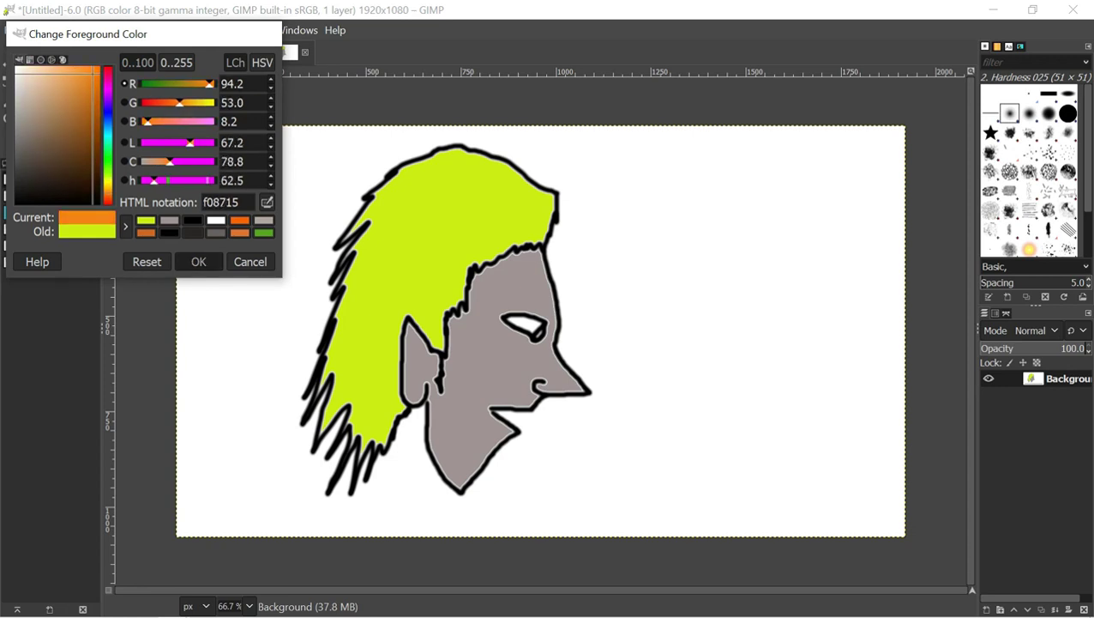
left_click(198, 262)
left_click(383, 253)
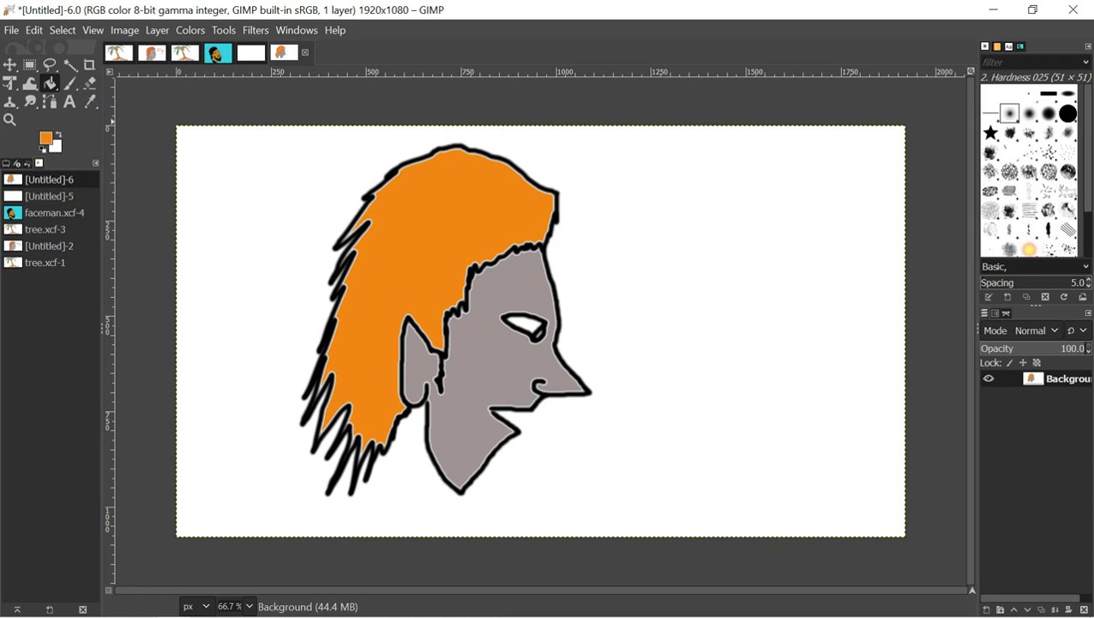
Paint the neck outline below the hair and chin, plus the inner-ear lines, with the Paintbrush in black 000000.
left_click(70, 84)
left_click(46, 138)
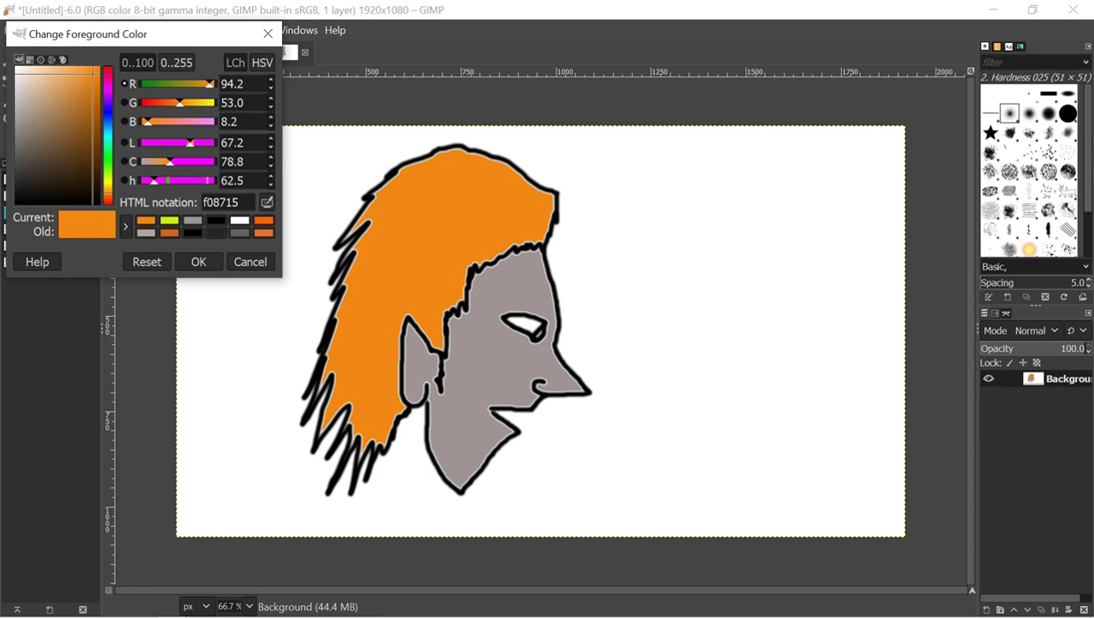
left_click_drag(32, 120, 15, 204)
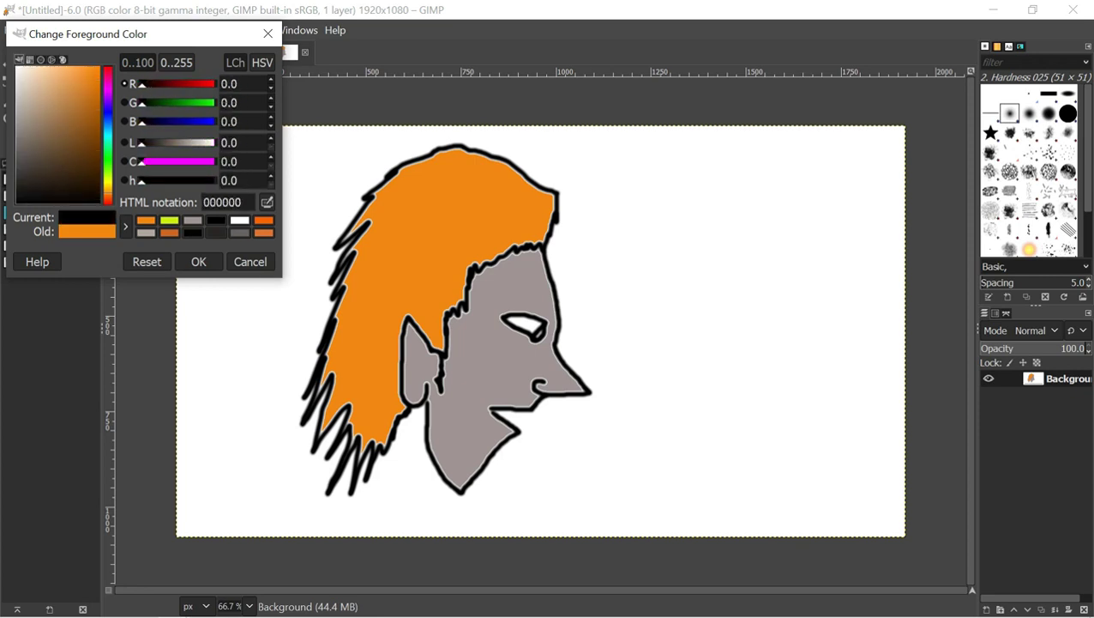
left_click(198, 262)
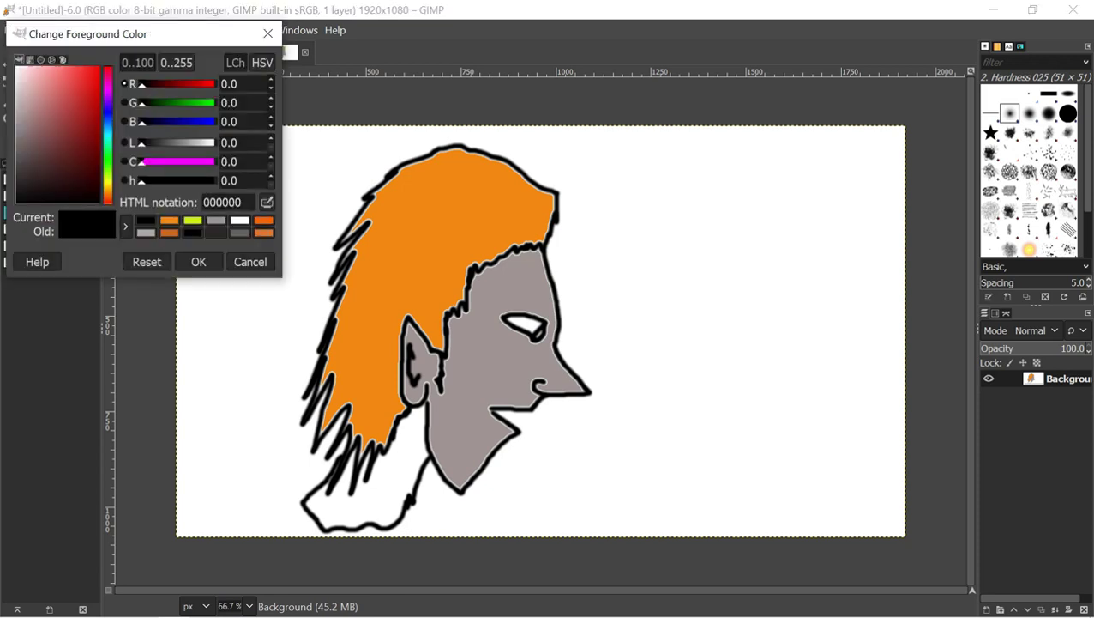
Fill the neck with the greyish color a09494 using Bucket Fill.
left_click(216, 220)
left_click(198, 262)
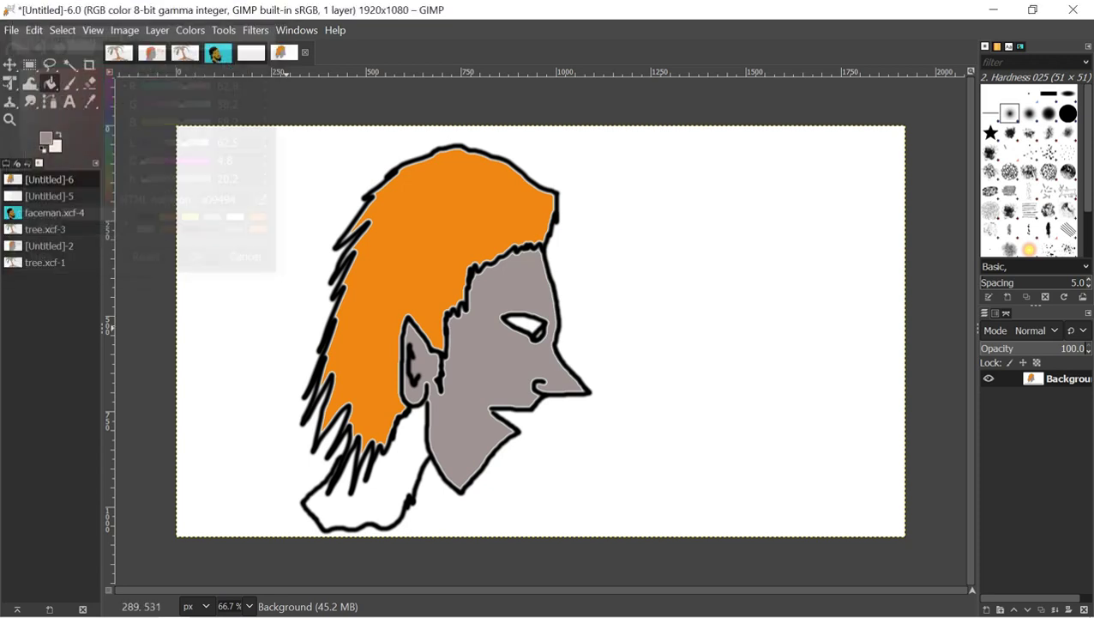
left_click(393, 482)
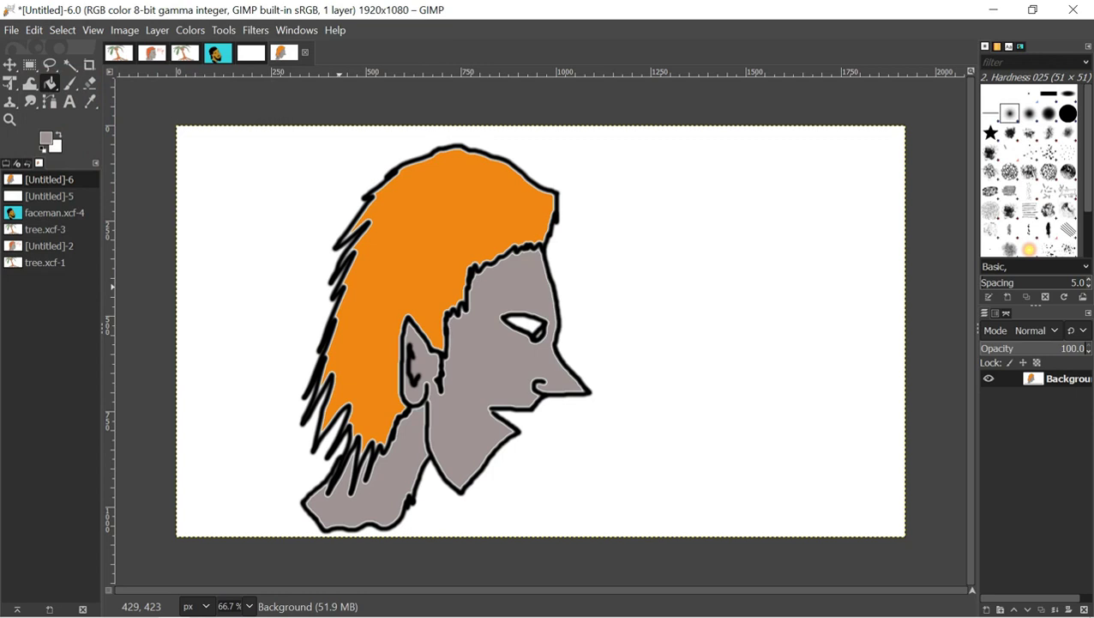
Set up the Paintbrush with a black foreground color, the 2. Hardness 050 brush and size 84.
left_click(70, 84)
left_click(48, 138)
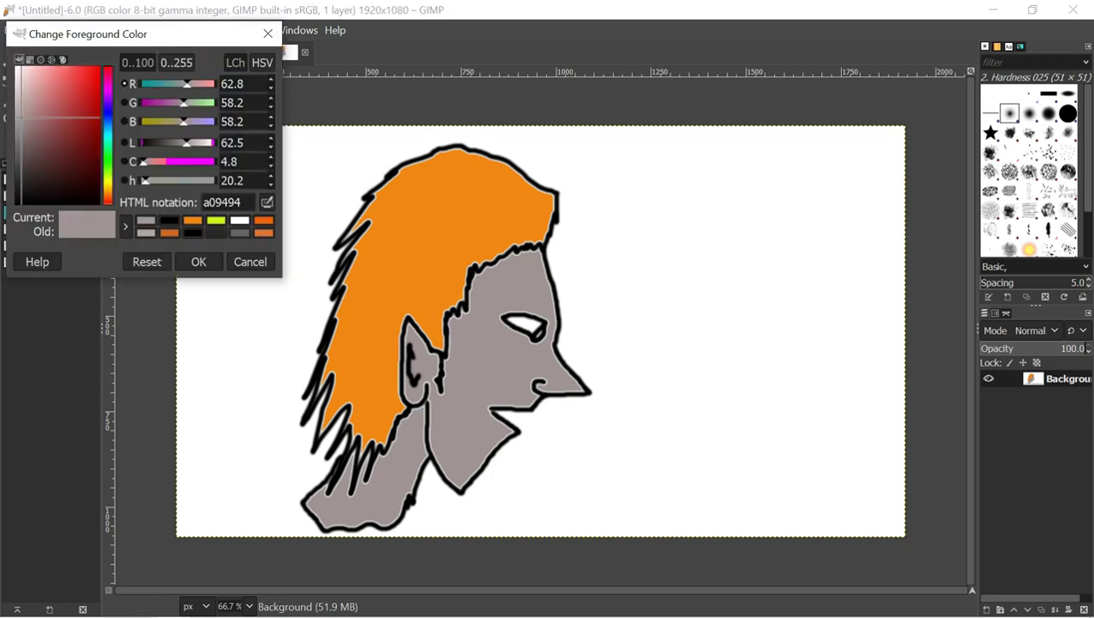
left_click_drag(34, 195, 28, 205)
left_click(198, 261)
key("Return")
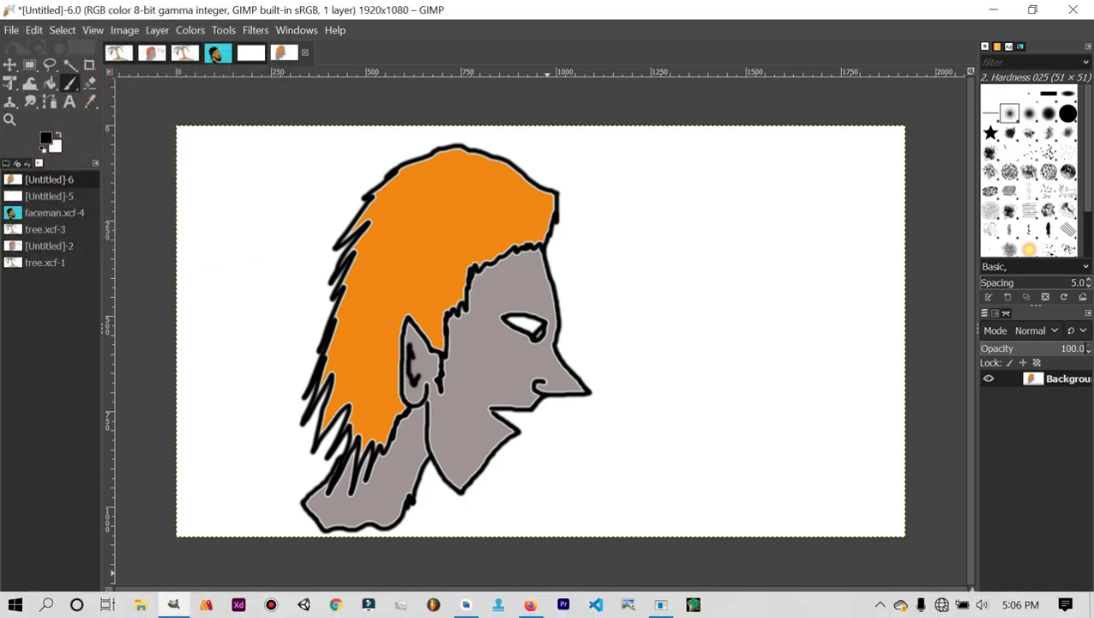
mouse_move(660, 604)
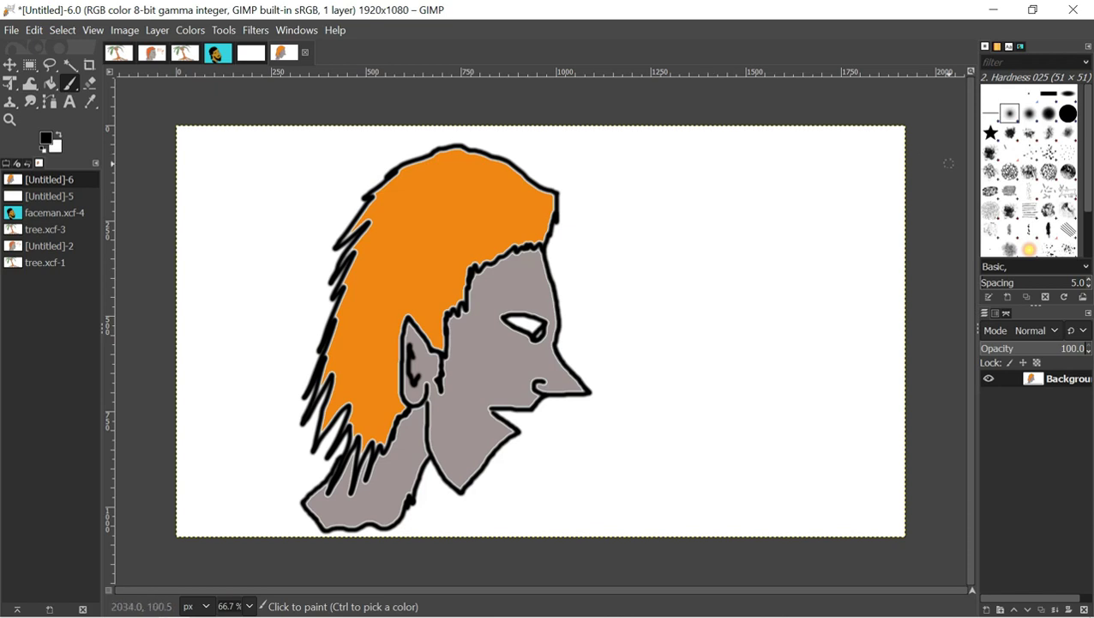
left_click(1029, 113)
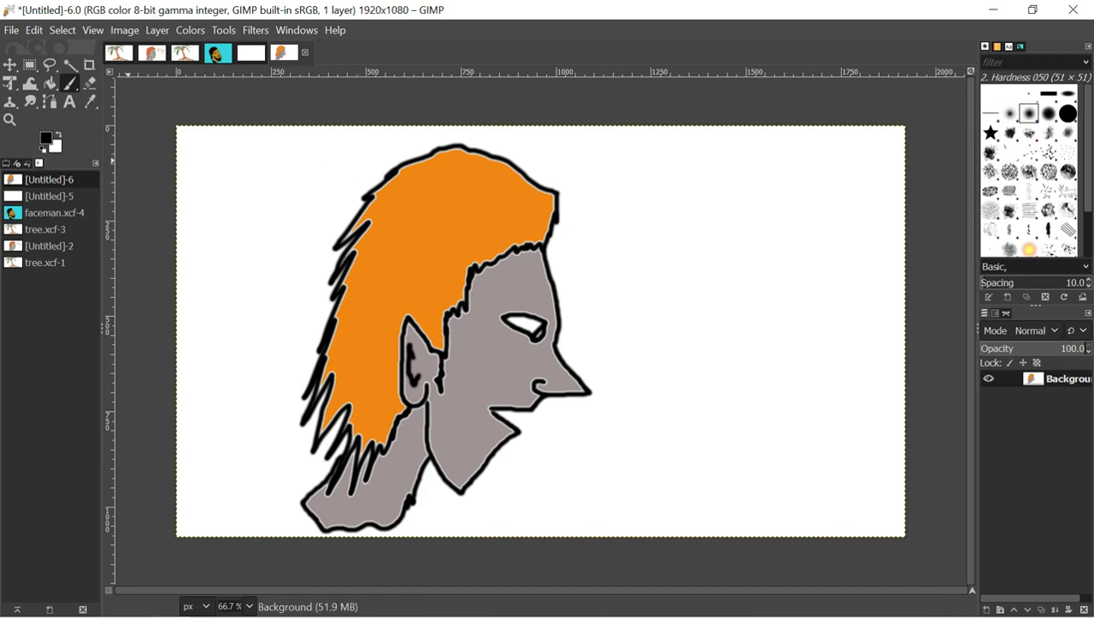
left_click(28, 163)
left_click(16, 163)
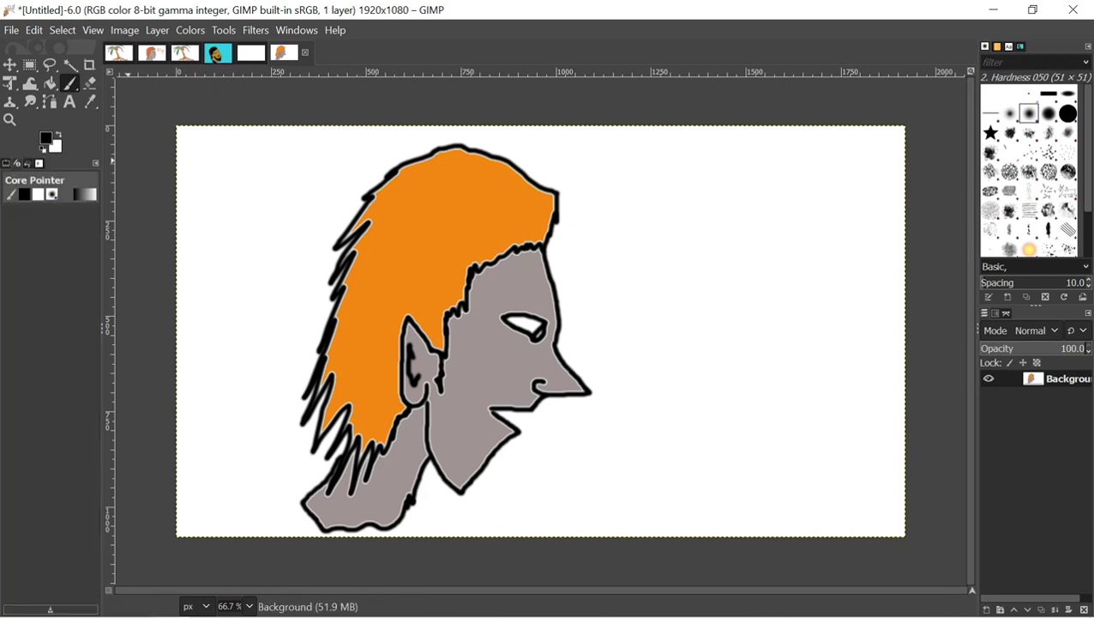
left_click(6, 163)
left_click_drag(19, 260, 28, 260)
Paint a blurry black palm tree with drooping fronds, trunk and roots in front of the face, using hardness 18 and force 18.
left_click_drag(689, 242, 701, 312)
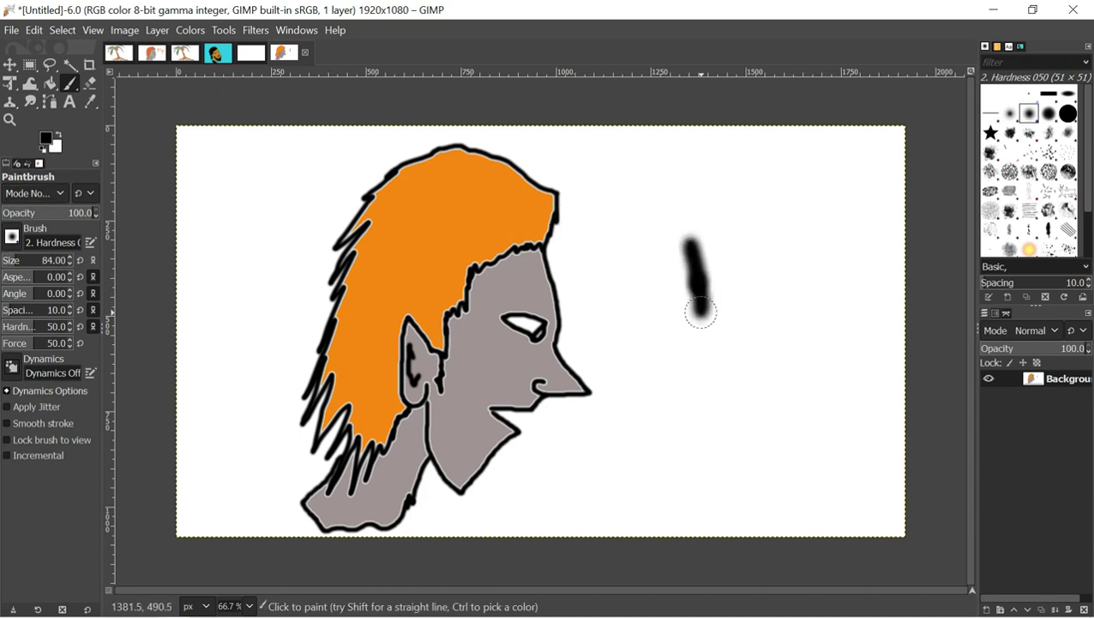
key("ctrl+z")
key("Delete")
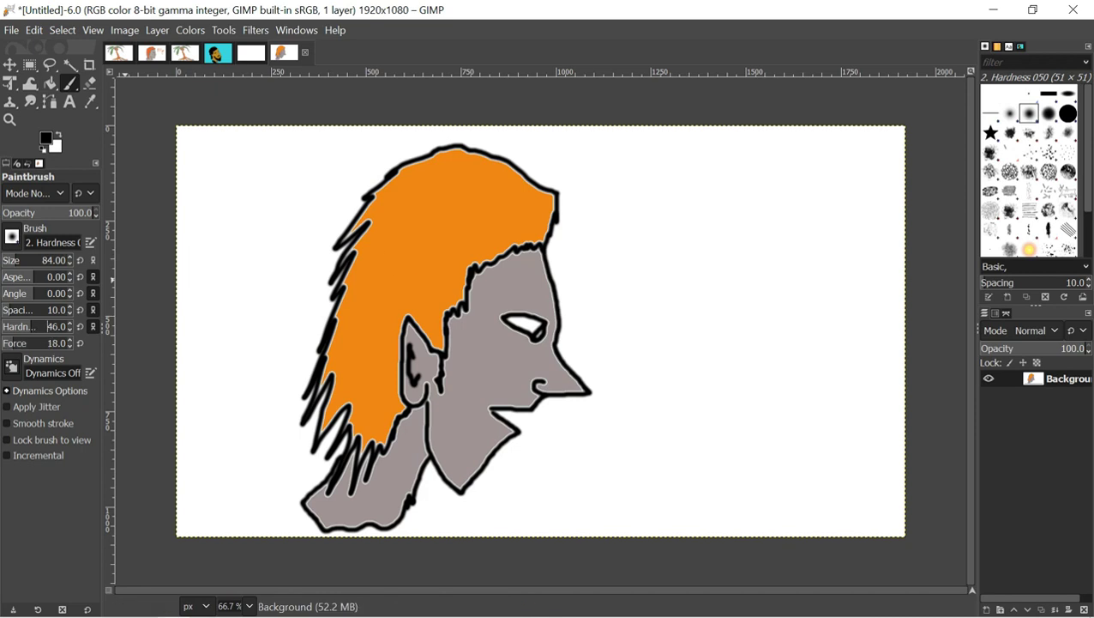
mouse_move(731, 262)
left_mouse_down()
mouse_move(728, 401)
mouse_move(706, 447)
mouse_move(709, 425)
mouse_move(649, 495)
mouse_move(701, 460)
mouse_move(698, 491)
mouse_move(718, 478)
mouse_move(717, 494)
mouse_move(733, 416)
mouse_move(805, 520)
mouse_move(760, 461)
mouse_move(757, 469)
mouse_move(735, 394)
mouse_move(783, 456)
mouse_move(761, 415)
mouse_move(795, 419)
mouse_move(744, 375)
mouse_move(755, 386)
mouse_move(763, 347)
mouse_move(747, 328)
mouse_move(759, 369)
mouse_move(750, 305)
mouse_move(736, 296)
mouse_move(737, 180)
mouse_move(724, 195)
mouse_move(727, 211)
mouse_move(751, 186)
mouse_move(733, 188)
mouse_move(736, 203)
mouse_move(750, 196)
mouse_move(722, 157)
mouse_move(735, 204)
mouse_move(743, 189)
mouse_move(605, 296)
mouse_move(665, 188)
mouse_move(699, 159)
mouse_move(617, 270)
mouse_move(699, 163)
mouse_move(753, 166)
mouse_move(835, 227)
mouse_move(733, 163)
mouse_move(845, 240)
mouse_move(723, 190)
mouse_move(667, 283)
mouse_move(699, 195)
mouse_move(651, 345)
mouse_move(750, 184)
mouse_move(811, 342)
mouse_move(781, 210)
left_mouse_up()
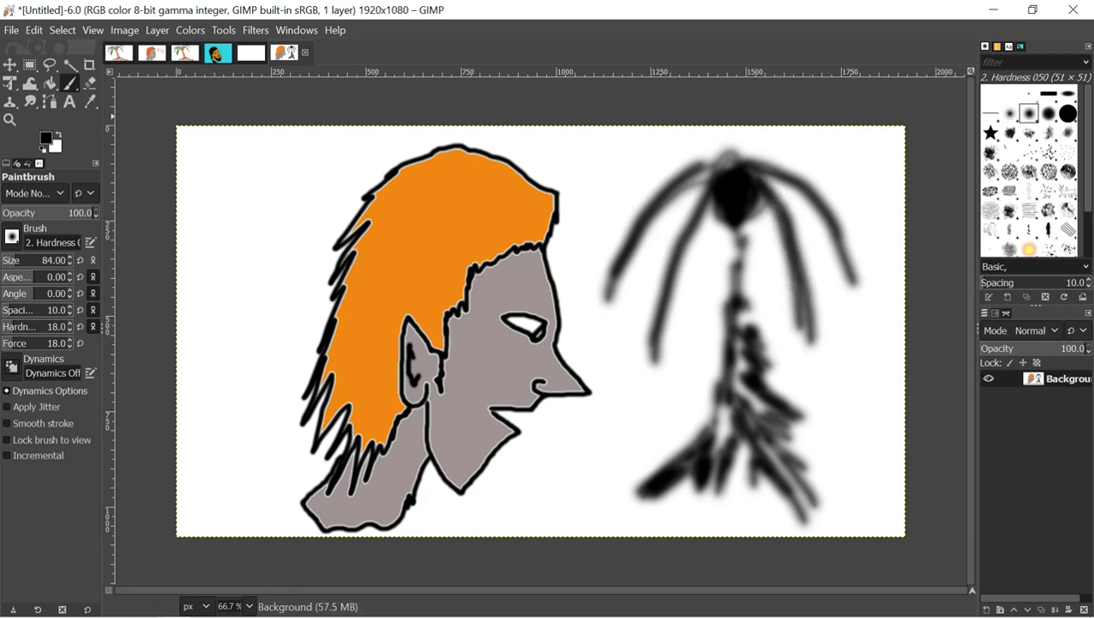
Paint over the palm tree's four drooping fronds with green 18aa2f.
left_click(46, 138)
left_click(108, 176)
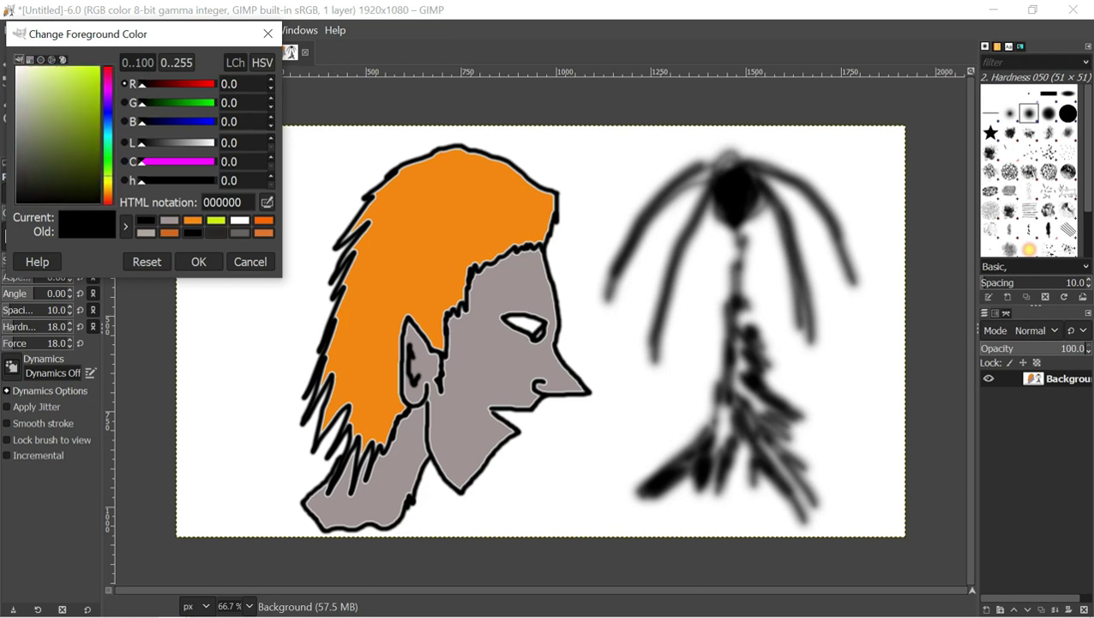
left_click_drag(83, 120, 89, 111)
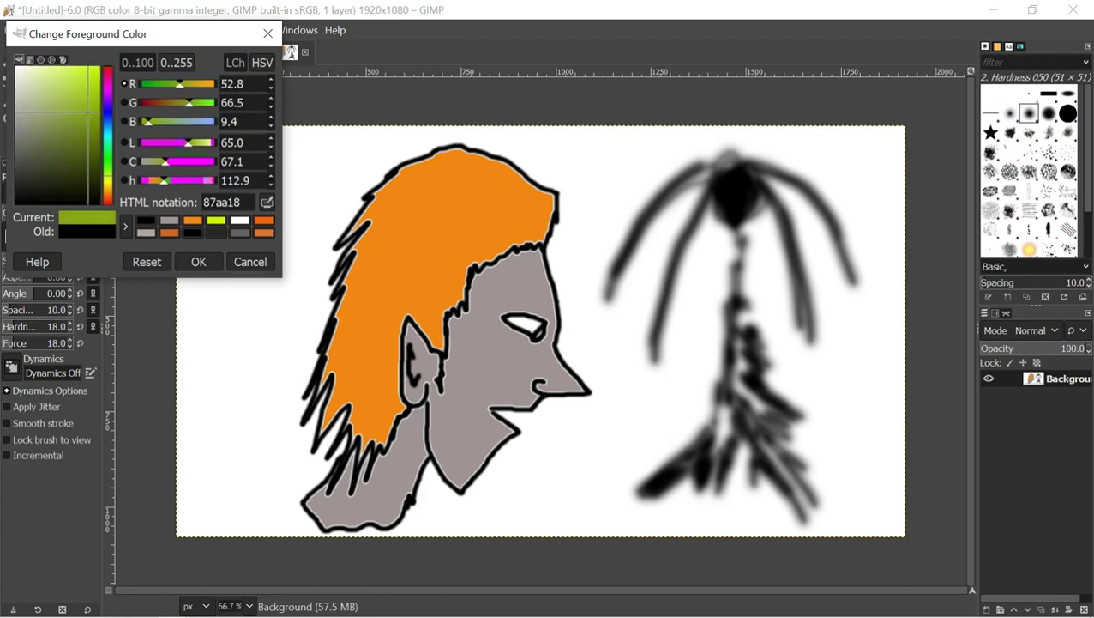
left_click_drag(108, 174, 108, 154)
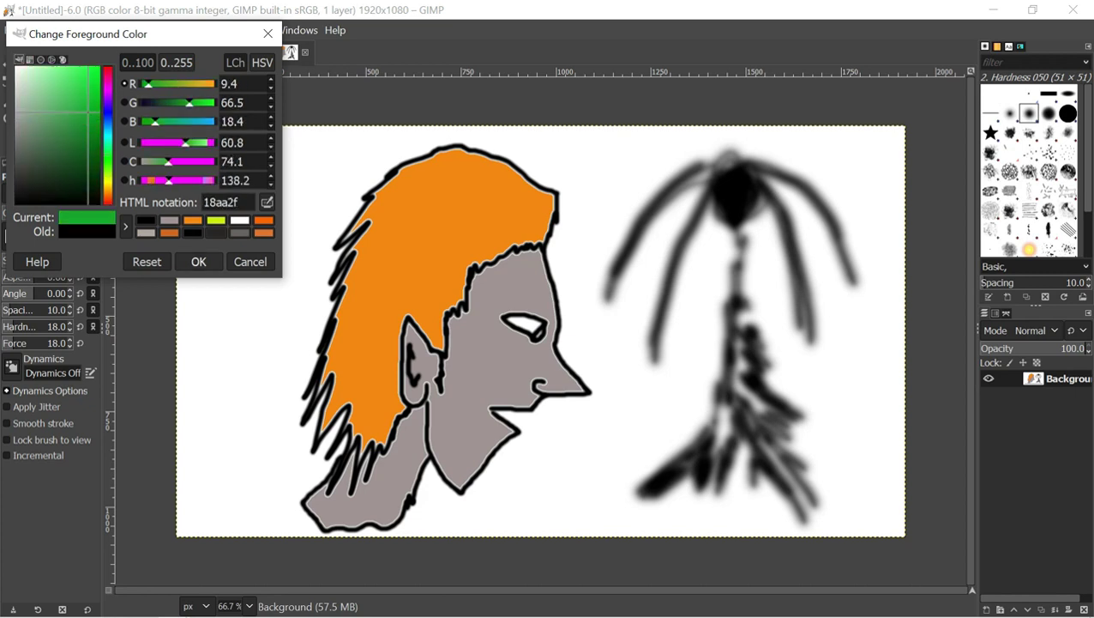
left_click(198, 260)
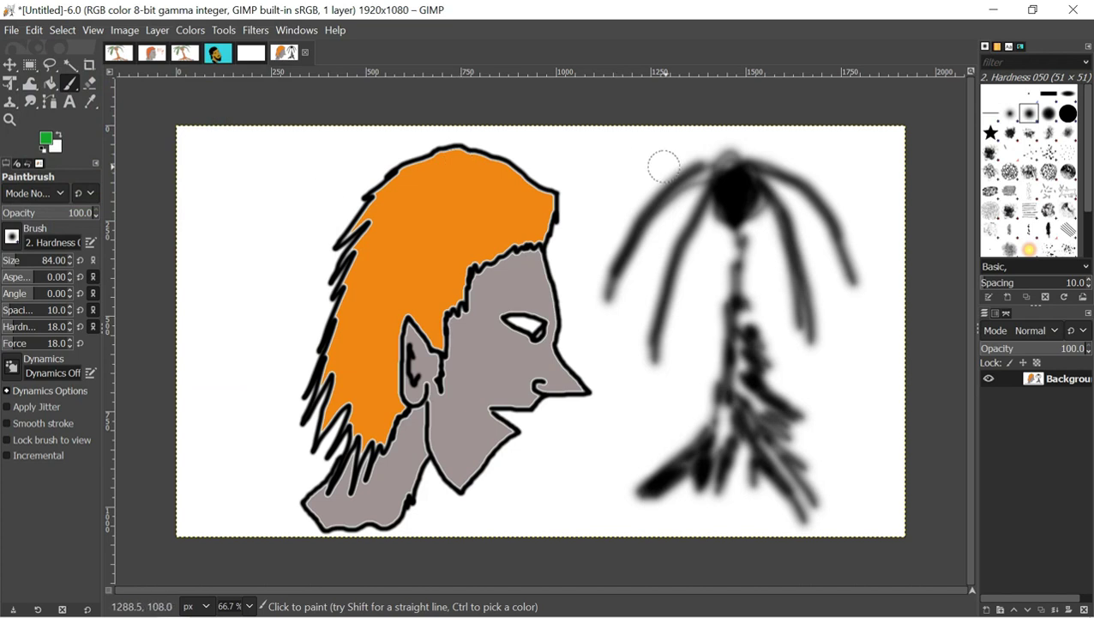
mouse_move(708, 166)
left_mouse_down()
mouse_move(655, 206)
mouse_move(610, 284)
mouse_move(691, 180)
mouse_move(710, 177)
mouse_move(674, 247)
mouse_move(657, 336)
left_mouse_up()
mouse_move(753, 193)
left_mouse_down()
mouse_move(793, 257)
mouse_move(800, 326)
mouse_move(797, 244)
left_mouse_up()
mouse_move(759, 158)
left_mouse_down()
mouse_move(748, 169)
mouse_move(825, 210)
mouse_move(840, 232)
left_mouse_up()
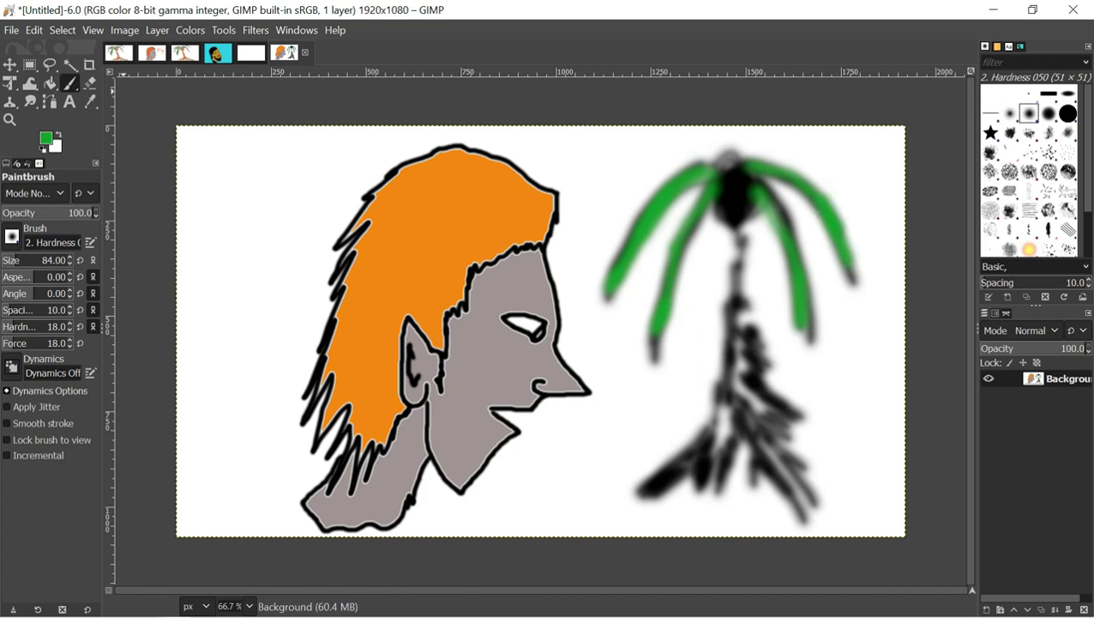
left_click(46, 138)
left_click(199, 262)
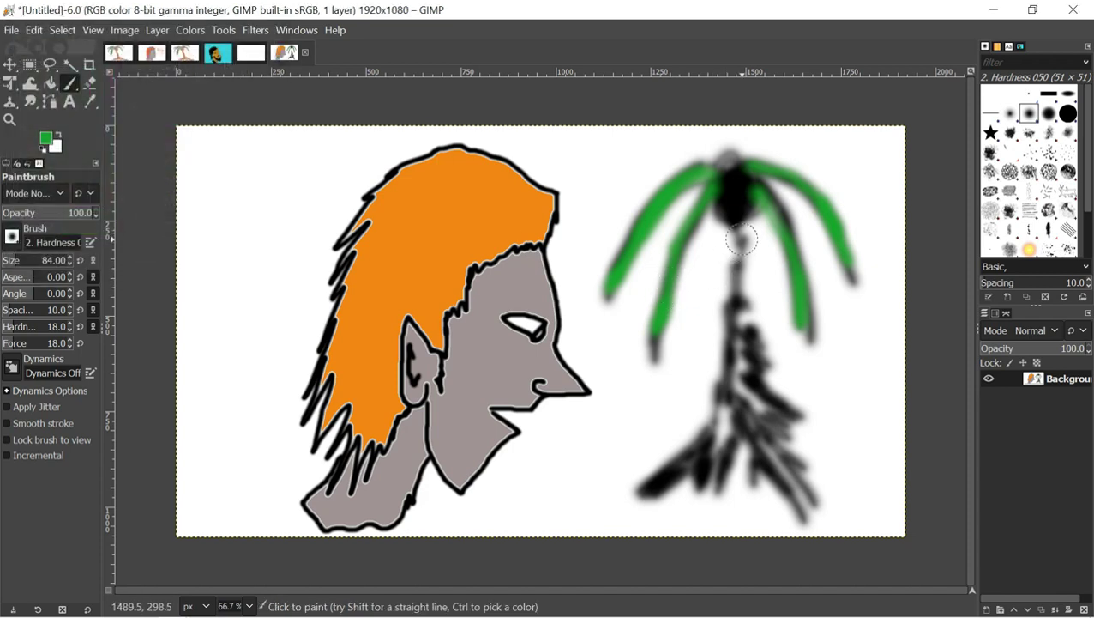
left_click_drag(713, 271, 735, 252)
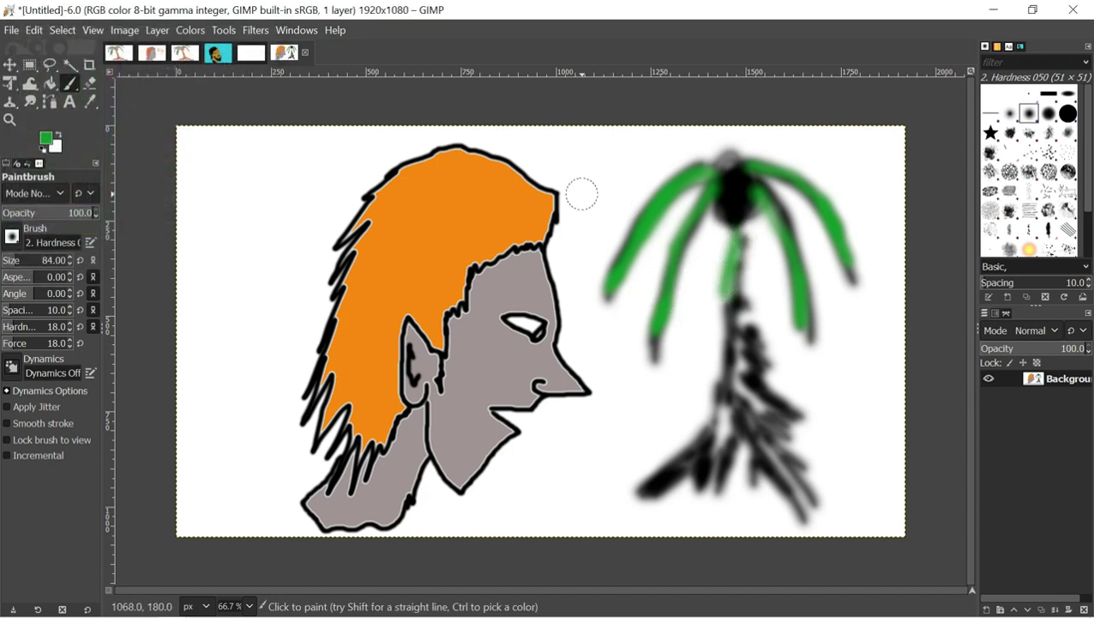
key("ctrl+z")
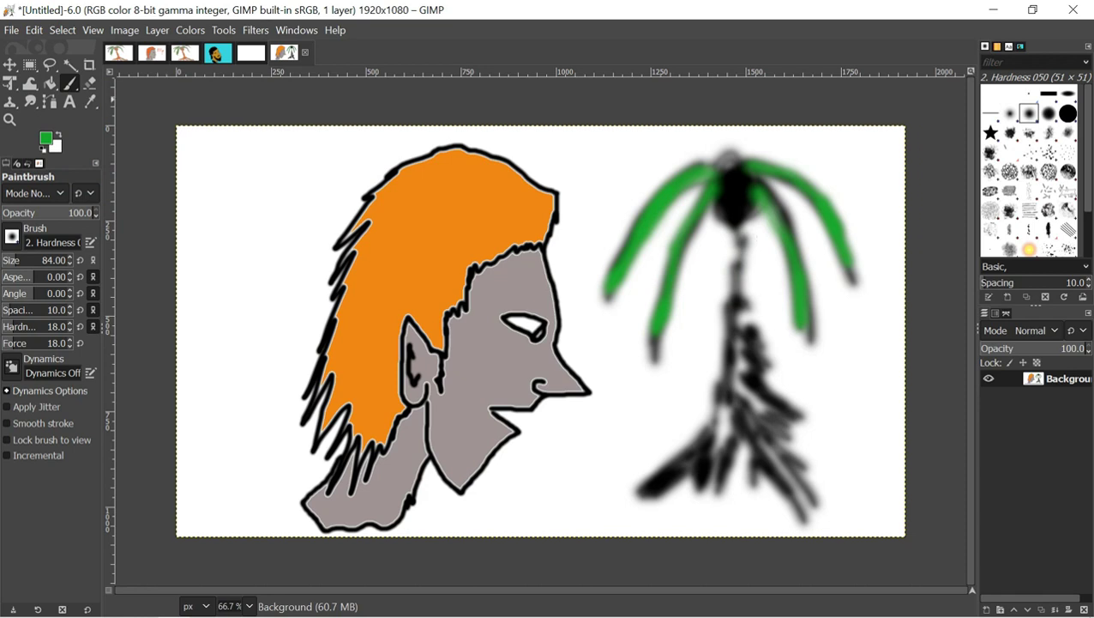
Paint over the palm tree's crown center, trunk and roots with orange f66405.
left_click(46, 138)
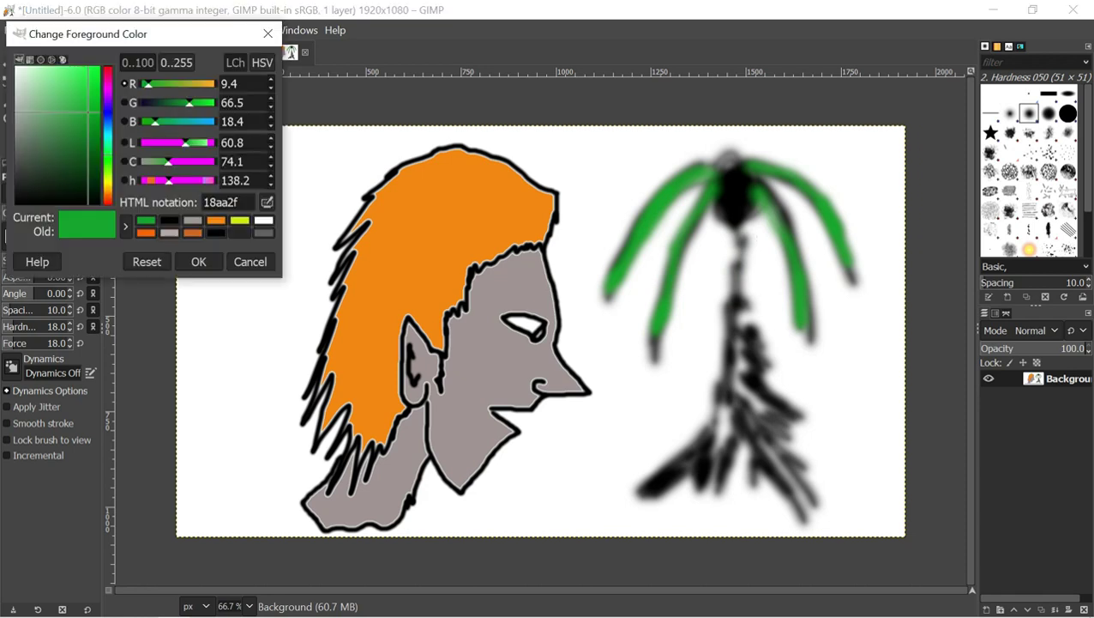
left_click(146, 233)
left_click(198, 261)
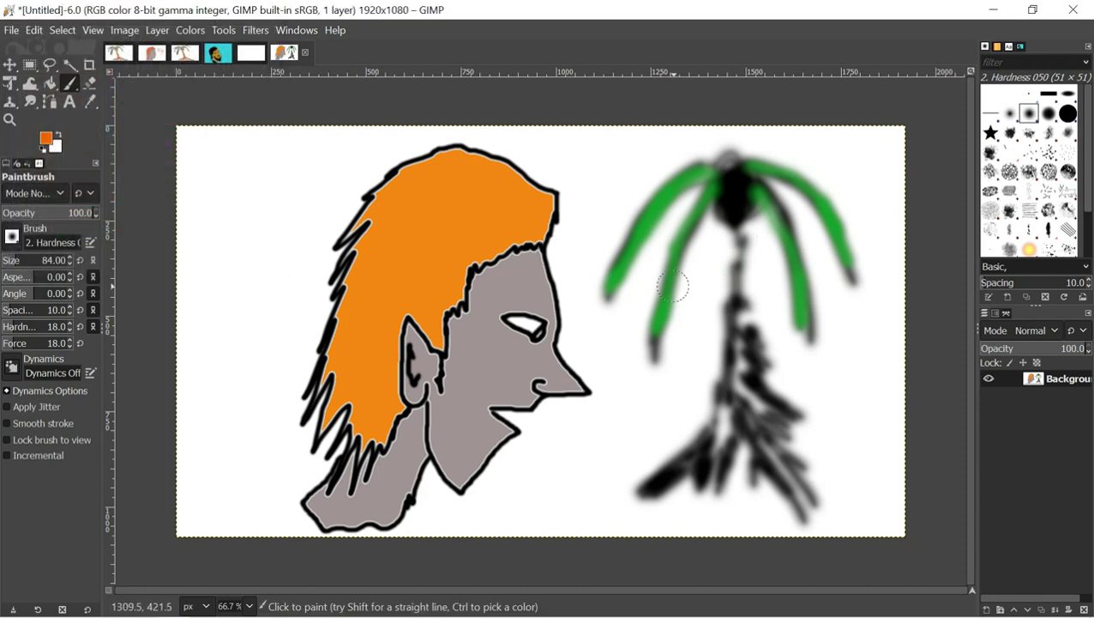
mouse_move(736, 234)
left_mouse_down()
mouse_move(719, 401)
mouse_move(655, 464)
mouse_move(687, 444)
mouse_move(697, 477)
mouse_move(718, 443)
mouse_move(731, 453)
mouse_move(733, 439)
mouse_move(748, 441)
mouse_move(721, 401)
mouse_move(739, 430)
mouse_move(754, 428)
mouse_move(761, 452)
mouse_move(737, 396)
mouse_move(783, 488)
mouse_move(732, 340)
mouse_move(741, 249)
mouse_move(720, 188)
mouse_move(732, 170)
mouse_move(729, 211)
mouse_move(733, 190)
mouse_move(720, 185)
mouse_move(729, 214)
mouse_move(743, 199)
mouse_move(731, 340)
left_mouse_up()
left_click_drag(778, 443, 791, 451)
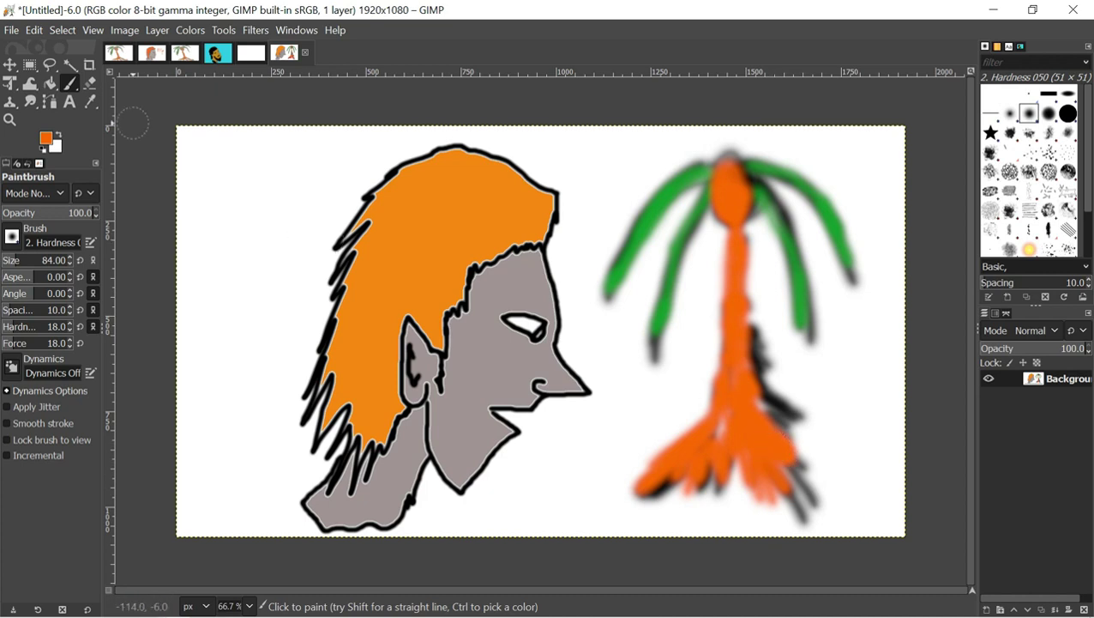
Add green 18aa2f leaflets along the palm's two left fronds, raising the brush hardness to 48.
left_click(47, 138)
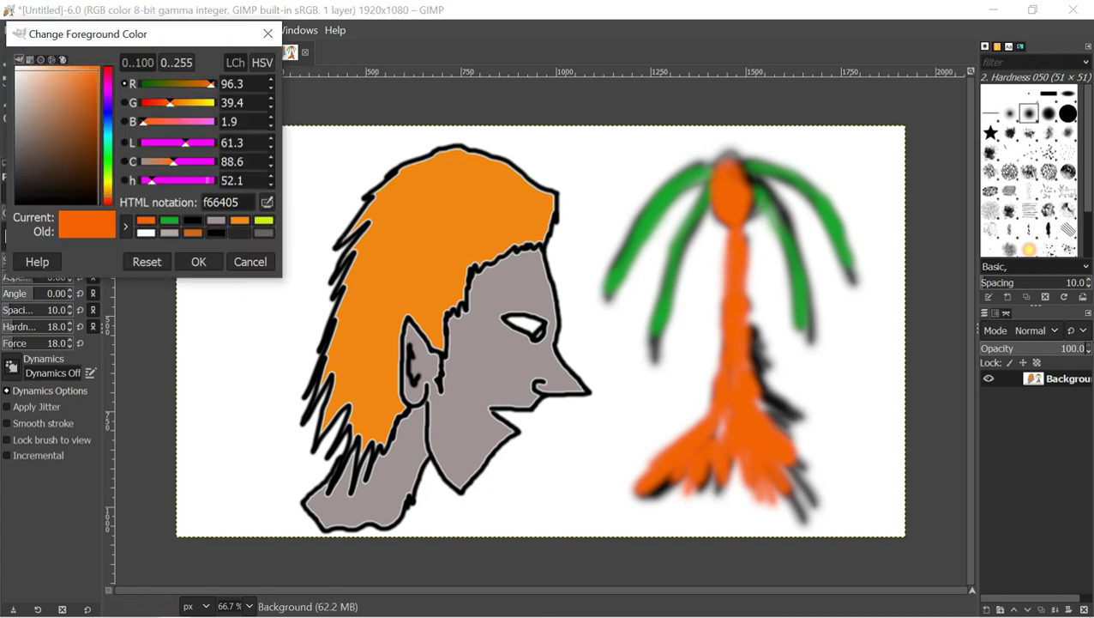
left_click(169, 220)
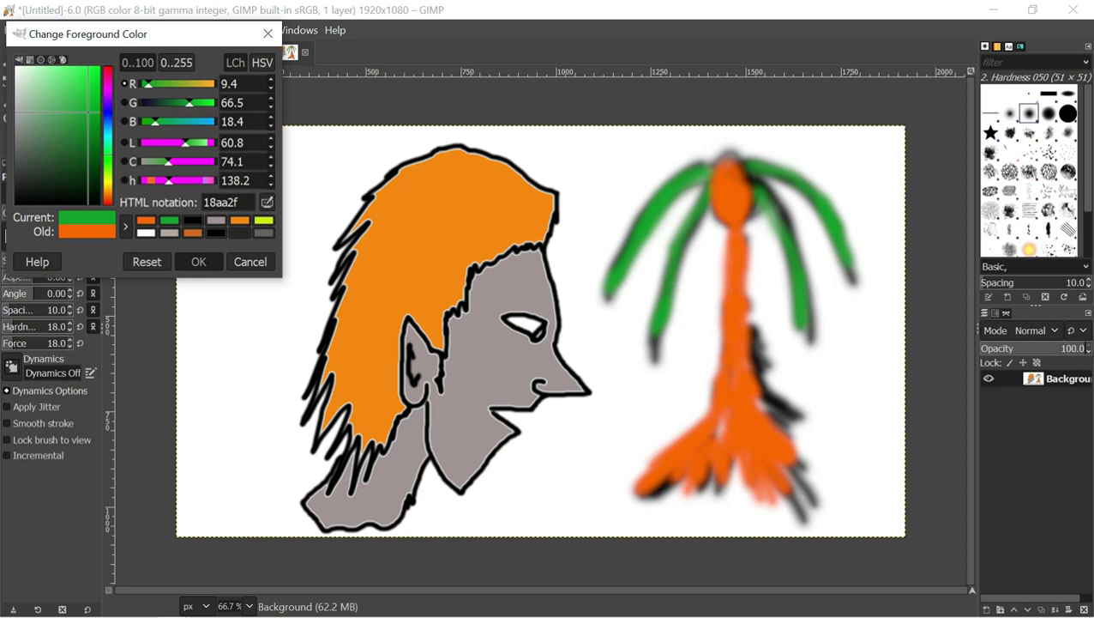
left_click(198, 262)
mouse_move(673, 171)
left_mouse_down()
mouse_move(641, 184)
mouse_move(656, 191)
left_mouse_up()
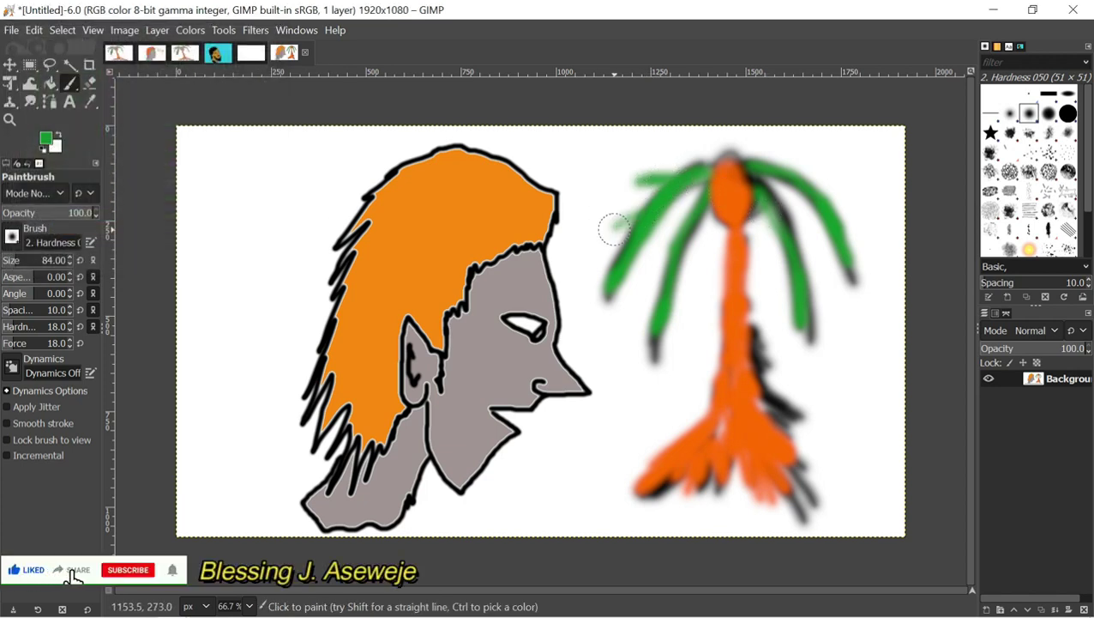
mouse_move(611, 258)
left_mouse_down()
mouse_move(583, 289)
mouse_move(639, 248)
mouse_move(635, 281)
left_mouse_up()
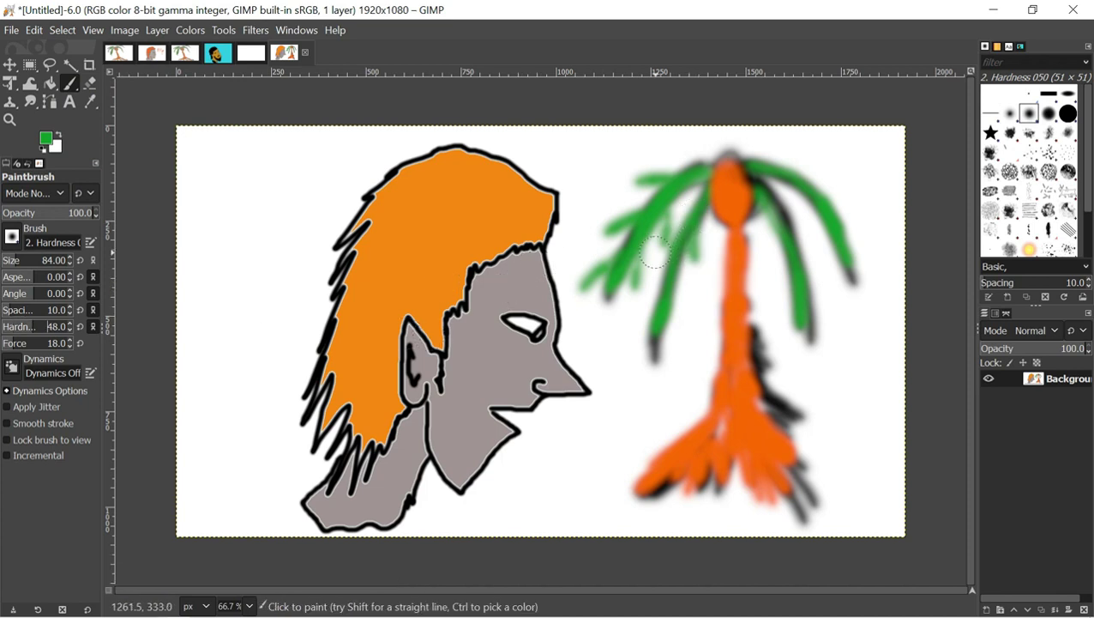
left_click_drag(675, 272, 683, 310)
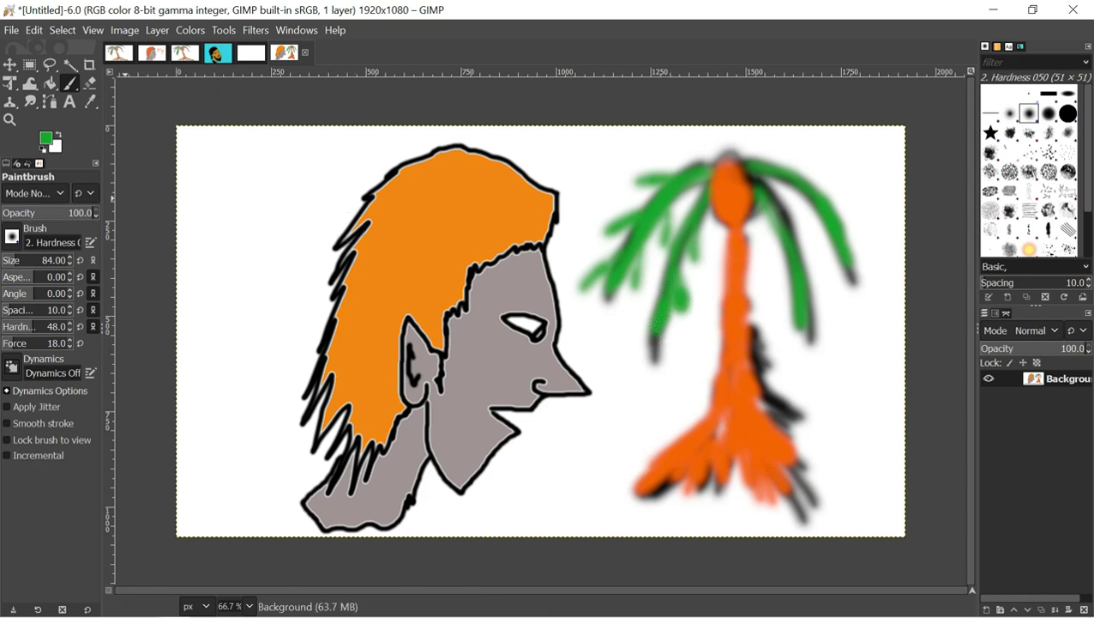
Set the brush force to 26 and paint green leaflets along the palm's right fronds and across the top of the crown.
left_click_drag(29, 343, 44, 343)
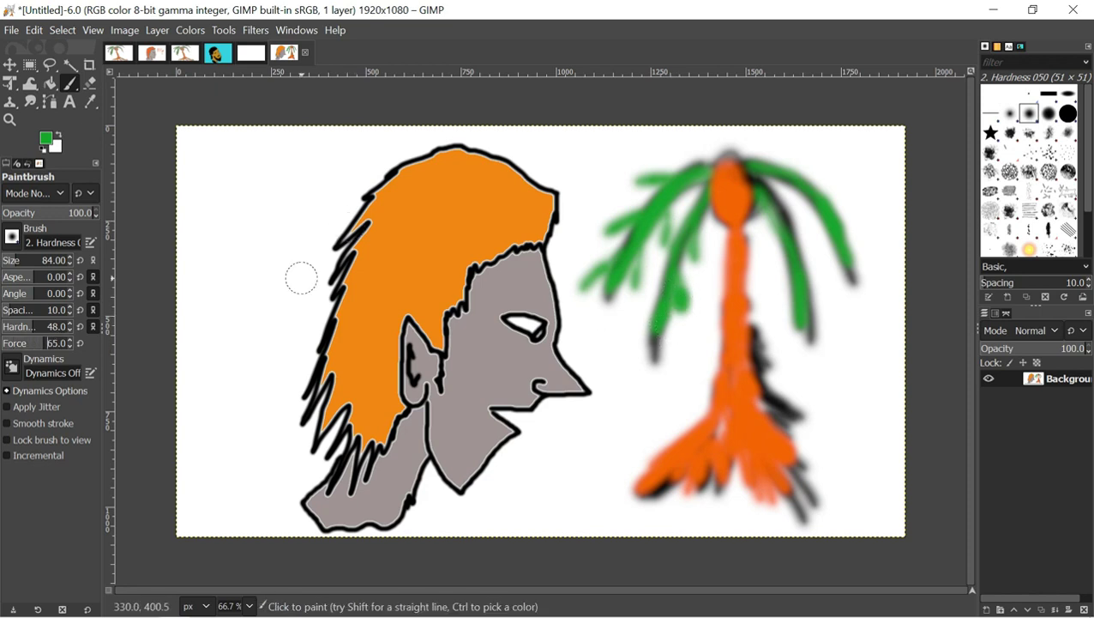
left_click_drag(798, 199, 821, 244)
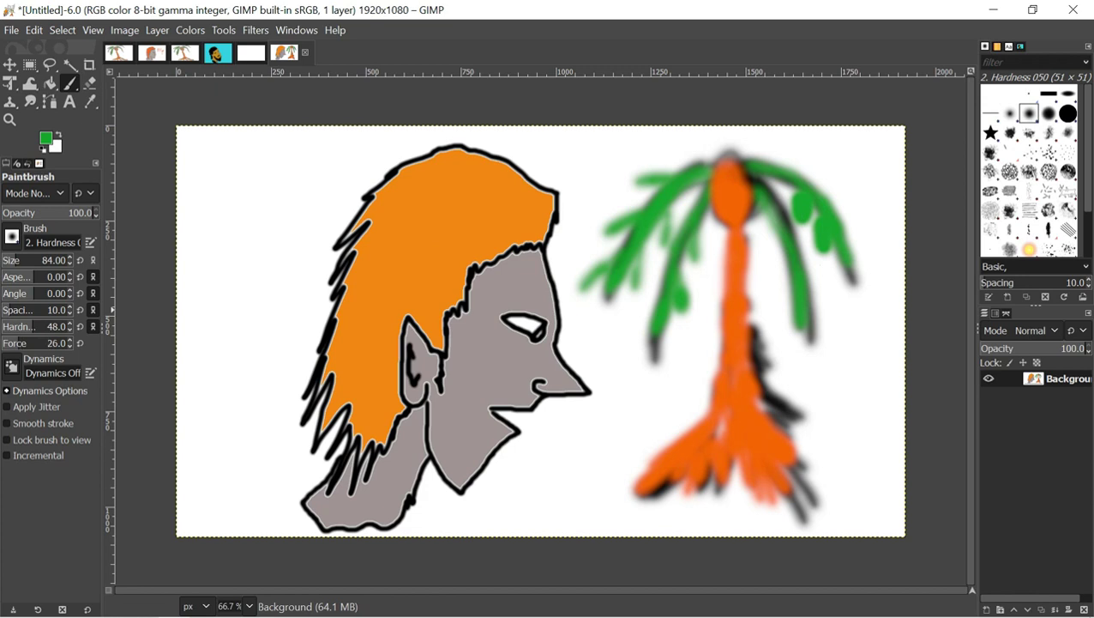
mouse_move(777, 217)
left_mouse_down()
mouse_move(769, 248)
mouse_move(779, 297)
left_mouse_up()
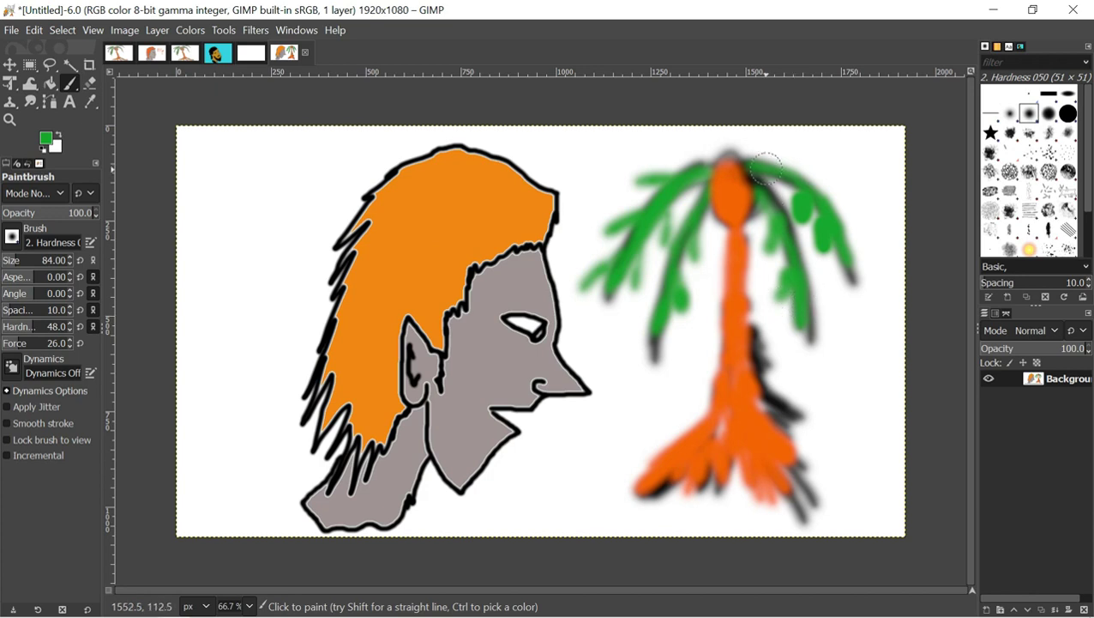
left_click_drag(763, 163, 802, 165)
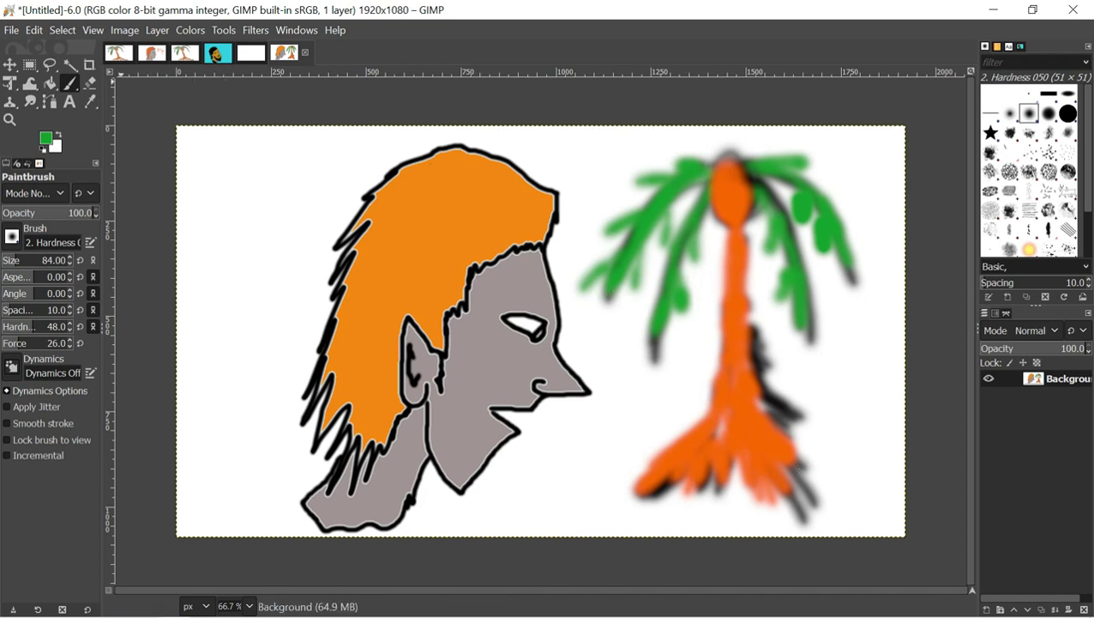
Bucket-fill the white background and the open gaps between the palm fronds with turquoise 23d7c5.
key("shift+b")
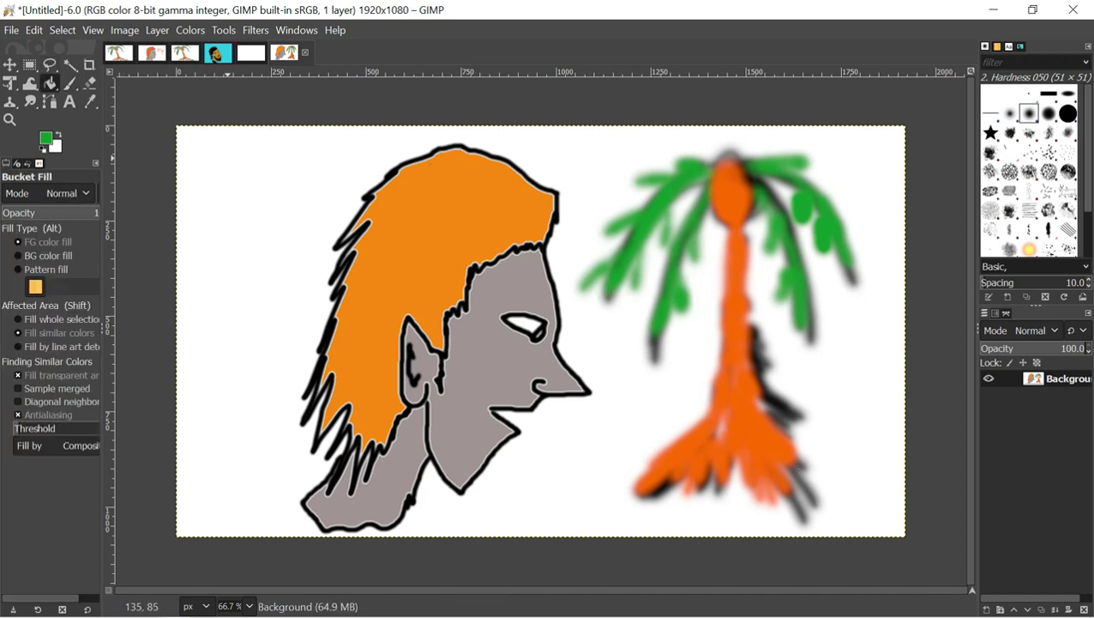
left_click(227, 158)
key("ctrl+z")
left_click(46, 138)
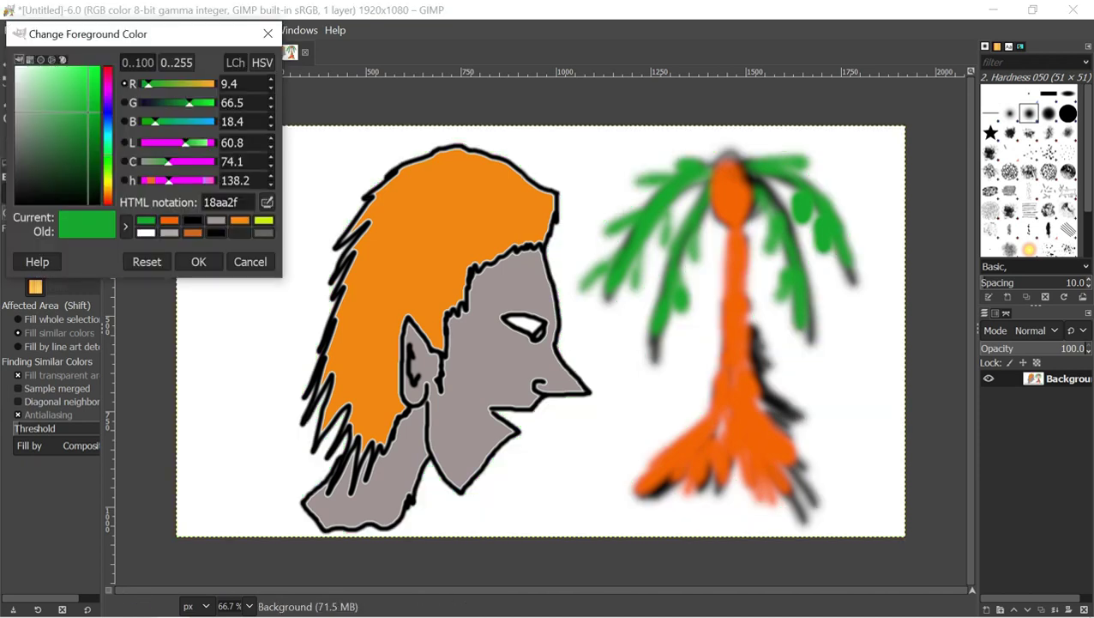
left_click(108, 122)
left_click_drag(56, 102, 86, 87)
left_click(108, 137)
left_click(199, 261)
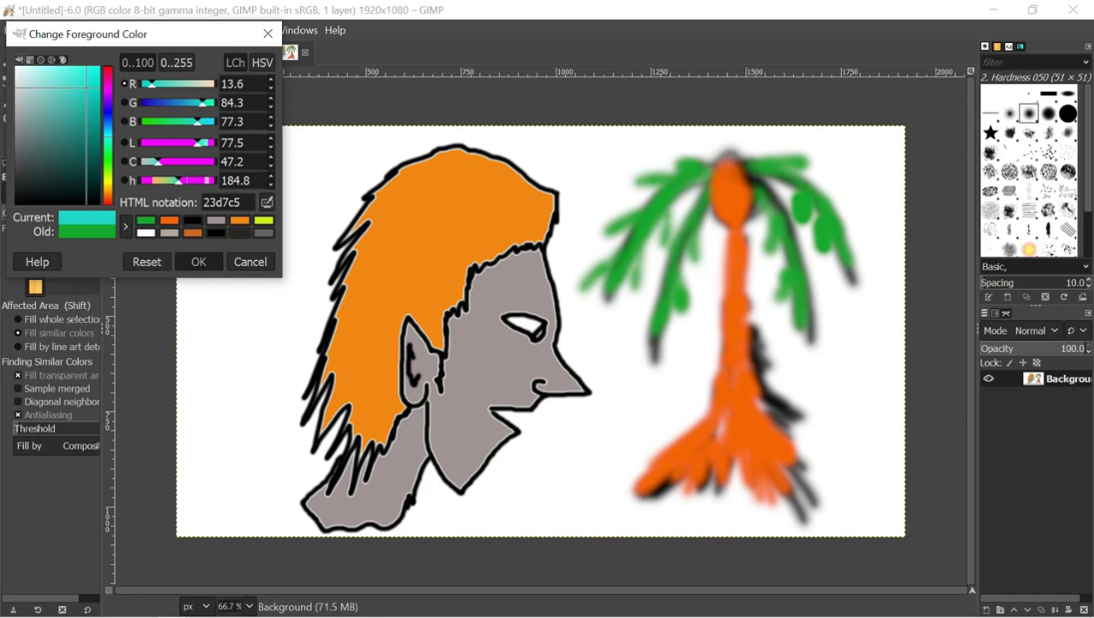
left_click(231, 203)
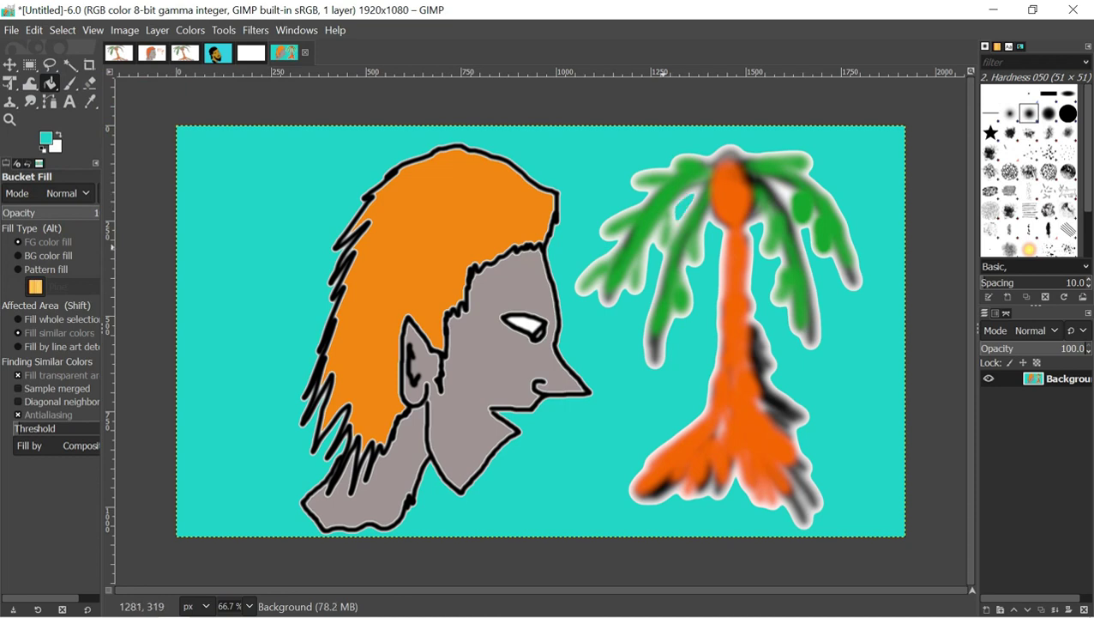
left_click(716, 249)
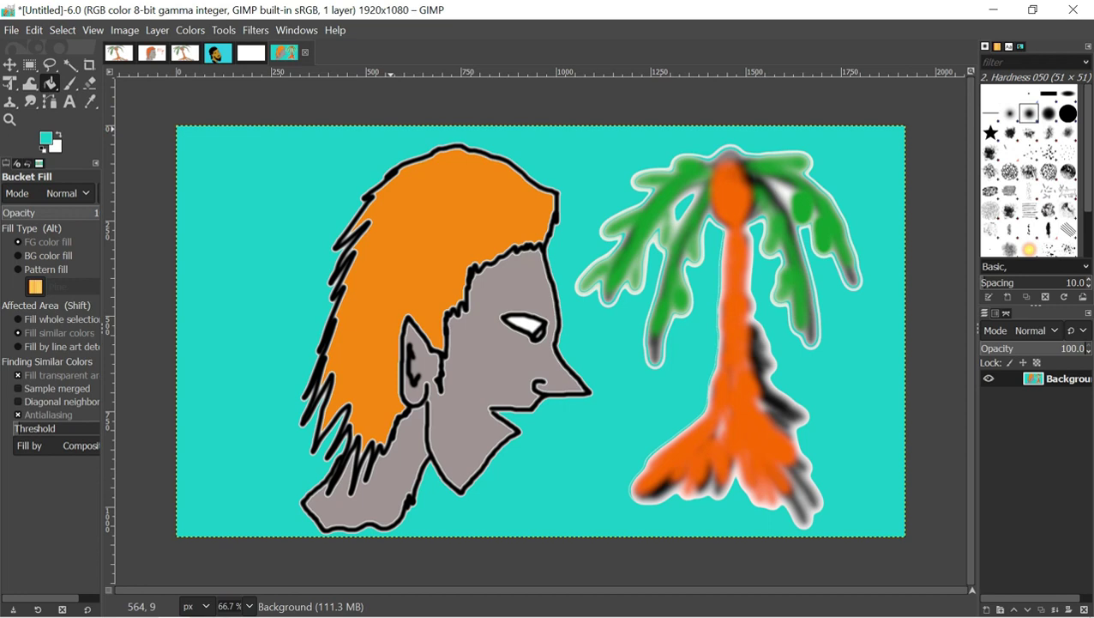
Set the paintbrush to black 000000 with a brush size of 15.
left_click(70, 83)
left_click(46, 138)
left_click_drag(51, 152, 20, 204)
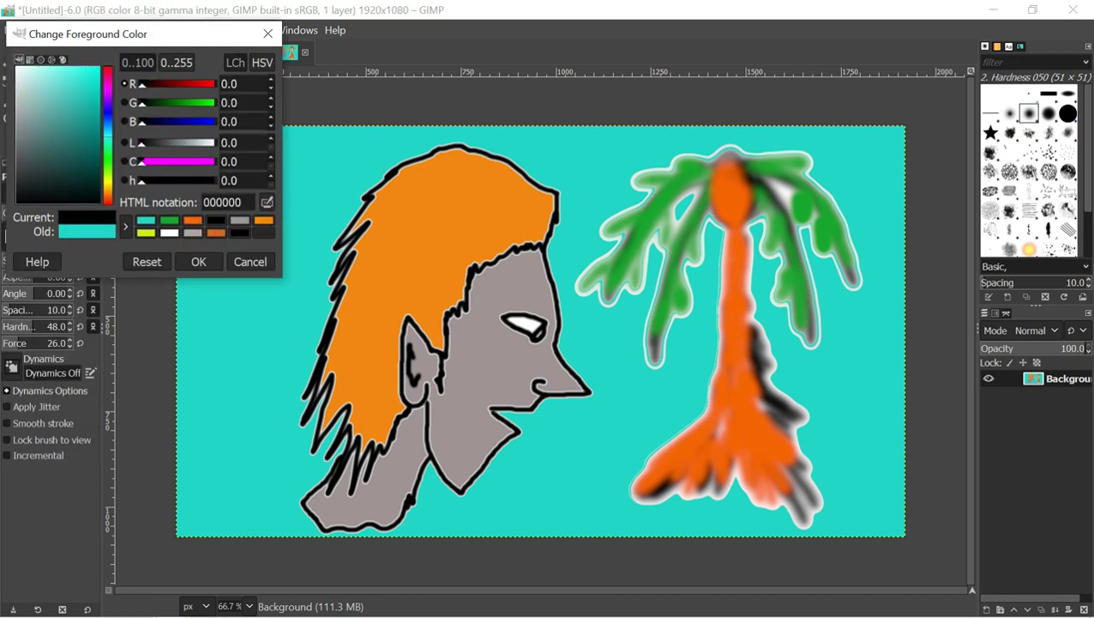
left_click(198, 262)
double_click(54, 260)
type("15")
key("Return")
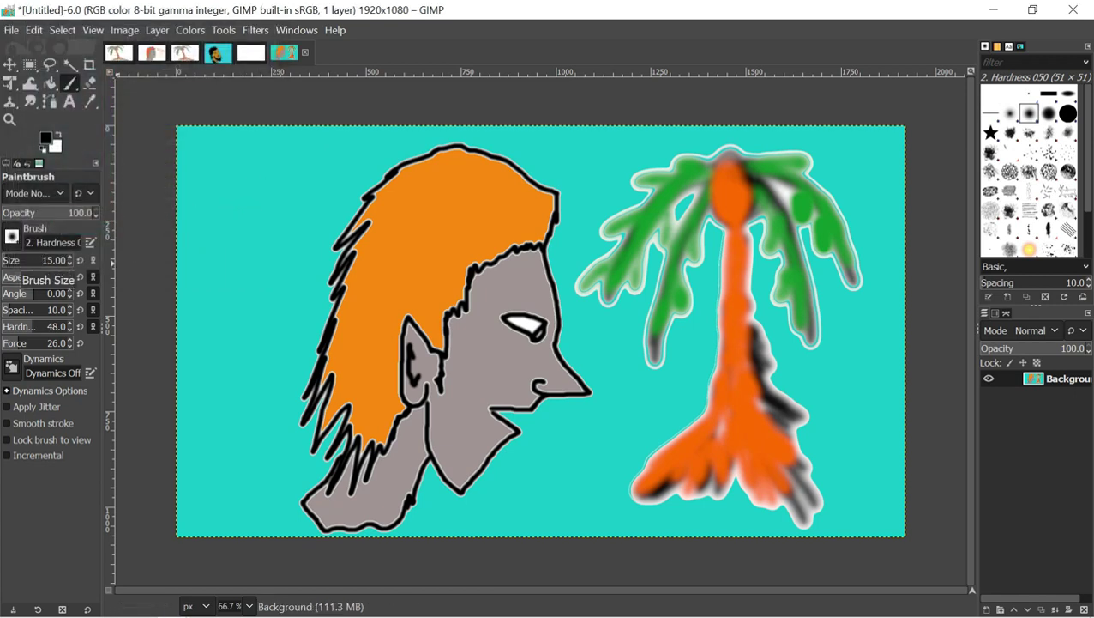
Sketch a thin black standing figure with a hat, round belly, arms and legs behind the cartoon head.
mouse_move(230, 218)
left_mouse_down()
mouse_move(266, 209)
mouse_move(259, 176)
mouse_move(240, 171)
mouse_move(228, 188)
mouse_move(230, 215)
mouse_move(265, 208)
mouse_move(249, 253)
left_mouse_up()
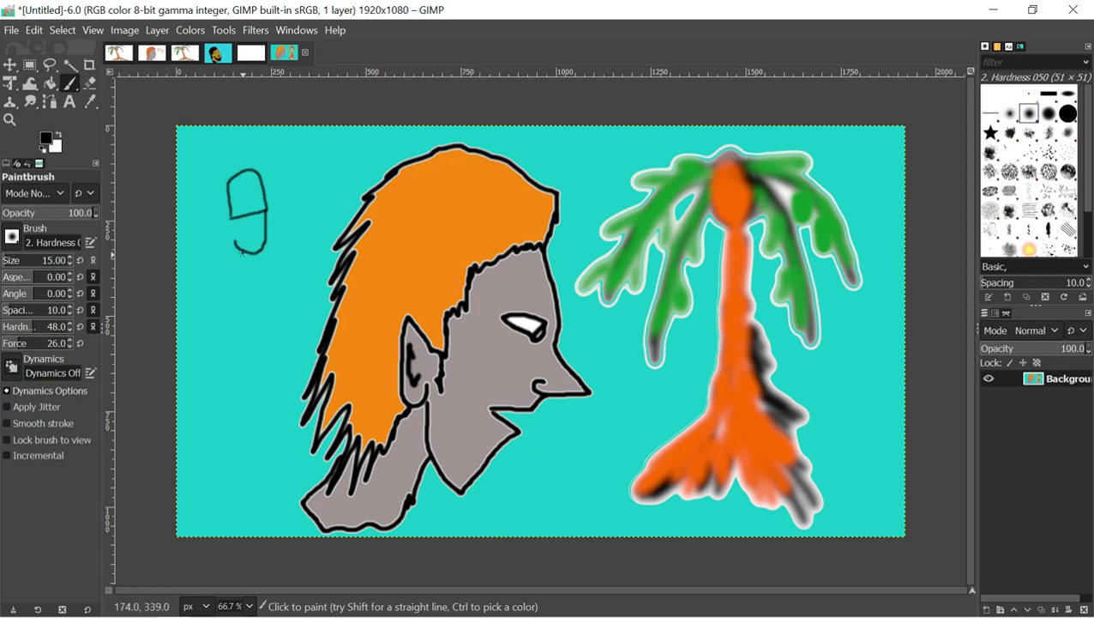
mouse_move(243, 283)
left_mouse_down()
mouse_move(280, 323)
mouse_move(271, 368)
mouse_move(228, 372)
mouse_move(223, 356)
mouse_move(205, 363)
mouse_move(223, 356)
left_mouse_up()
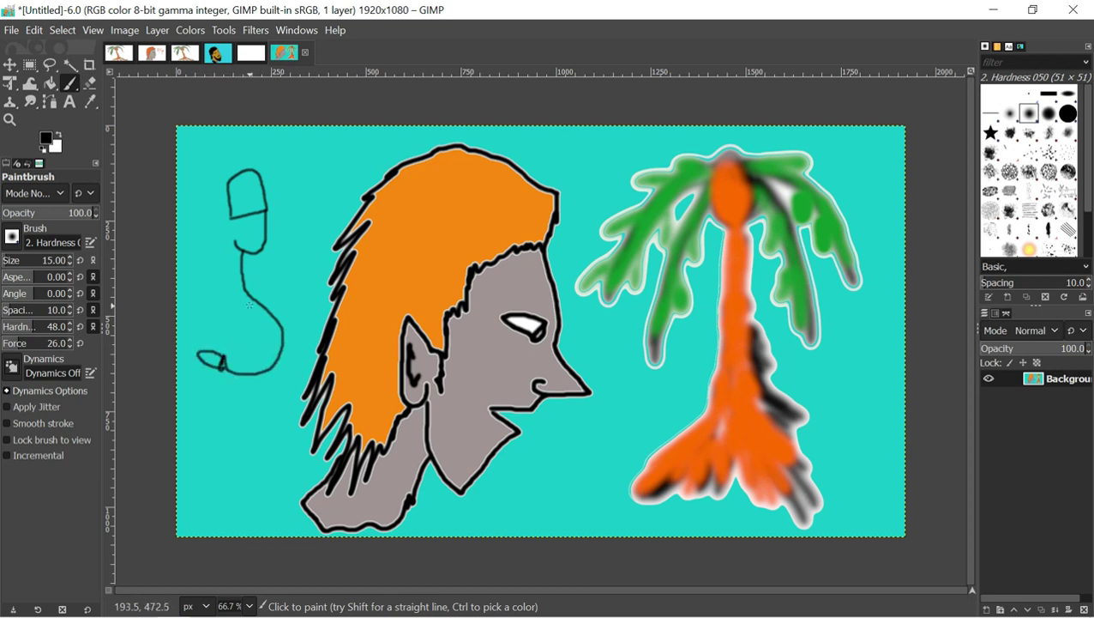
mouse_move(227, 281)
left_mouse_down()
mouse_move(201, 362)
mouse_move(223, 371)
mouse_move(239, 458)
mouse_move(273, 477)
mouse_move(220, 452)
mouse_move(221, 370)
mouse_move(207, 364)
mouse_move(183, 464)
mouse_move(218, 487)
mouse_move(192, 446)
mouse_move(226, 364)
left_mouse_up()
mouse_move(222, 289)
left_mouse_down()
mouse_move(254, 305)
mouse_move(312, 256)
mouse_move(296, 277)
mouse_move(273, 297)
mouse_move(232, 301)
mouse_move(314, 218)
mouse_move(249, 280)
mouse_move(284, 259)
left_mouse_up()
left_click_drag(260, 224, 247, 231)
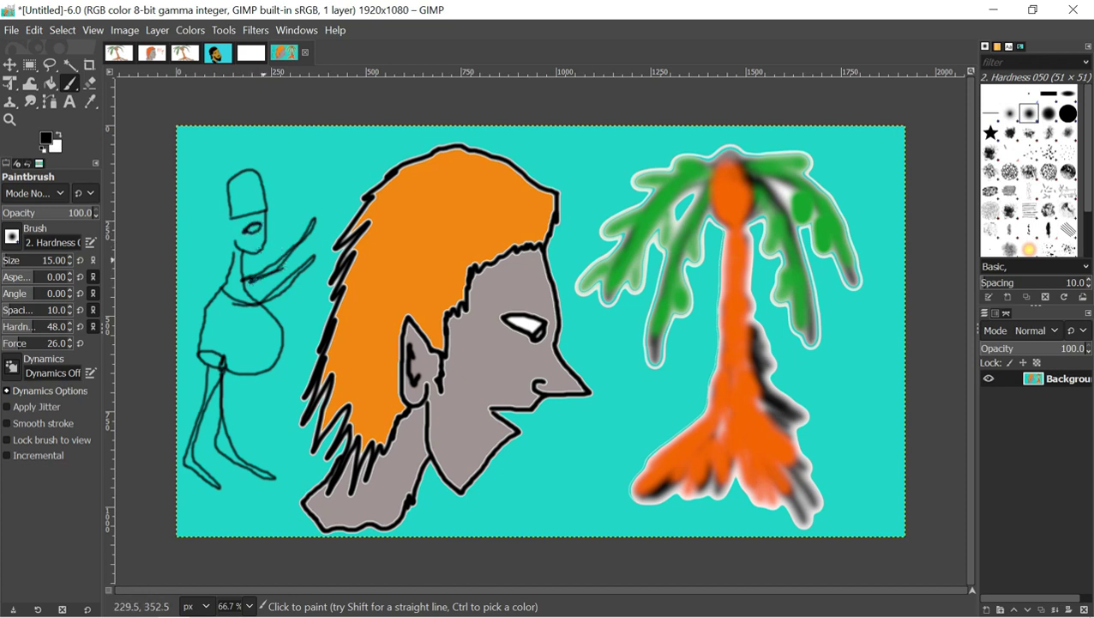
Undo all strokes of the sketched figure behind the head.
key("ctrl+z")
key("ctrl+z")
key("ctrl+z")
key("ctrl+z")
key("ctrl+z")
key("ctrl+z")
key("ctrl+z")
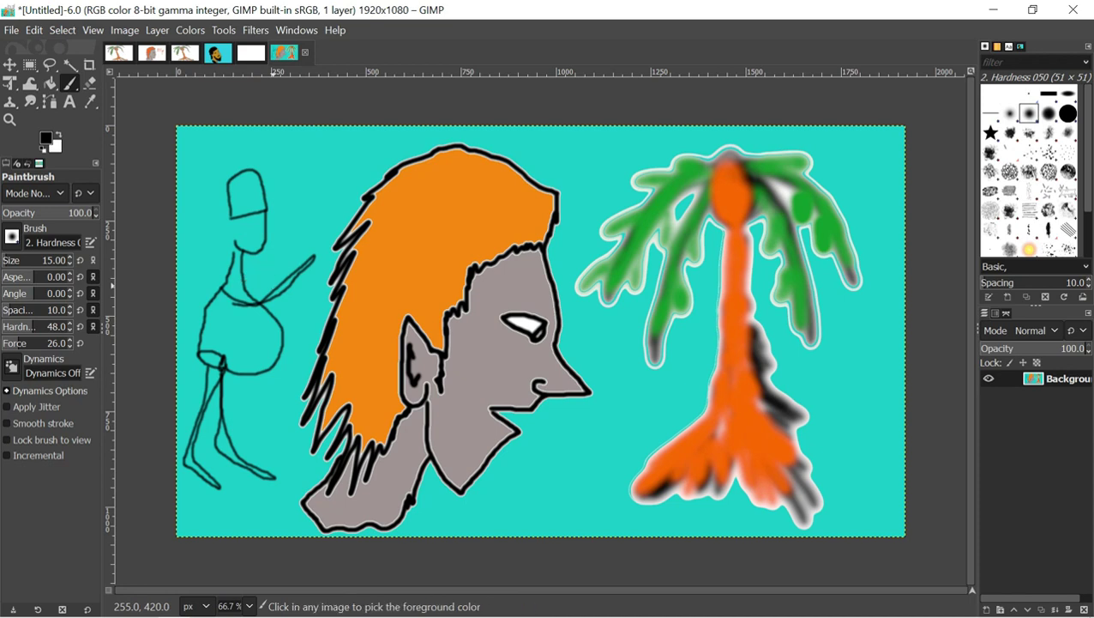
key("ctrl+z")
key("ctrl+z")
key("ctrl+z")
key("ctrl+z")
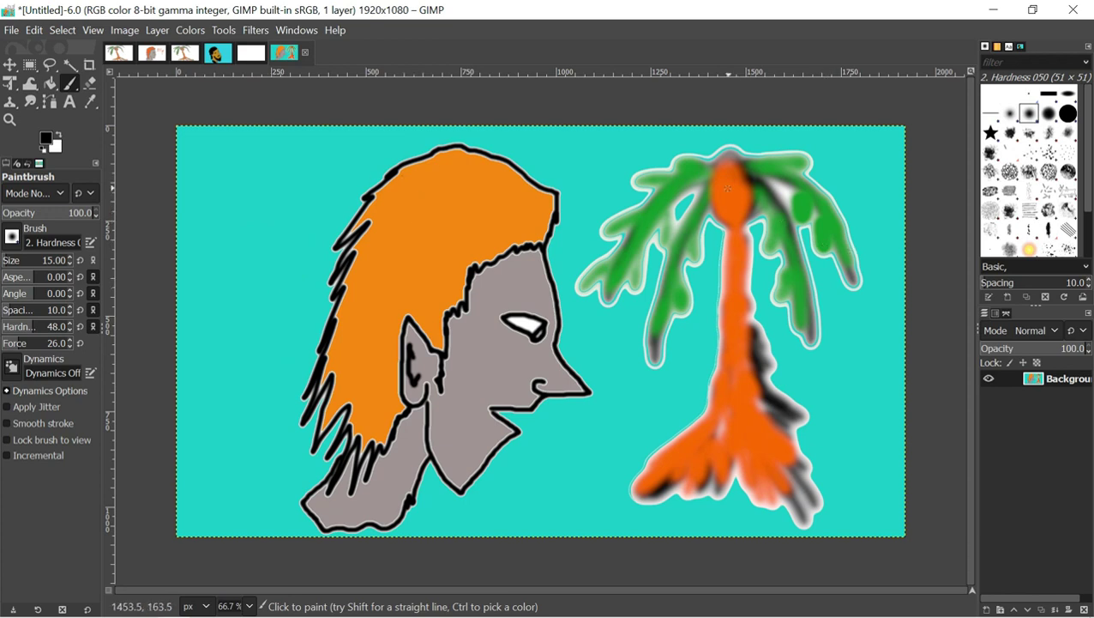
Paint short black marks on the palm's crown center and trunk, plus one Cell 02 brush stroke at the image's upper edge.
left_click_drag(732, 190, 731, 200)
left_click_drag(732, 246, 731, 267)
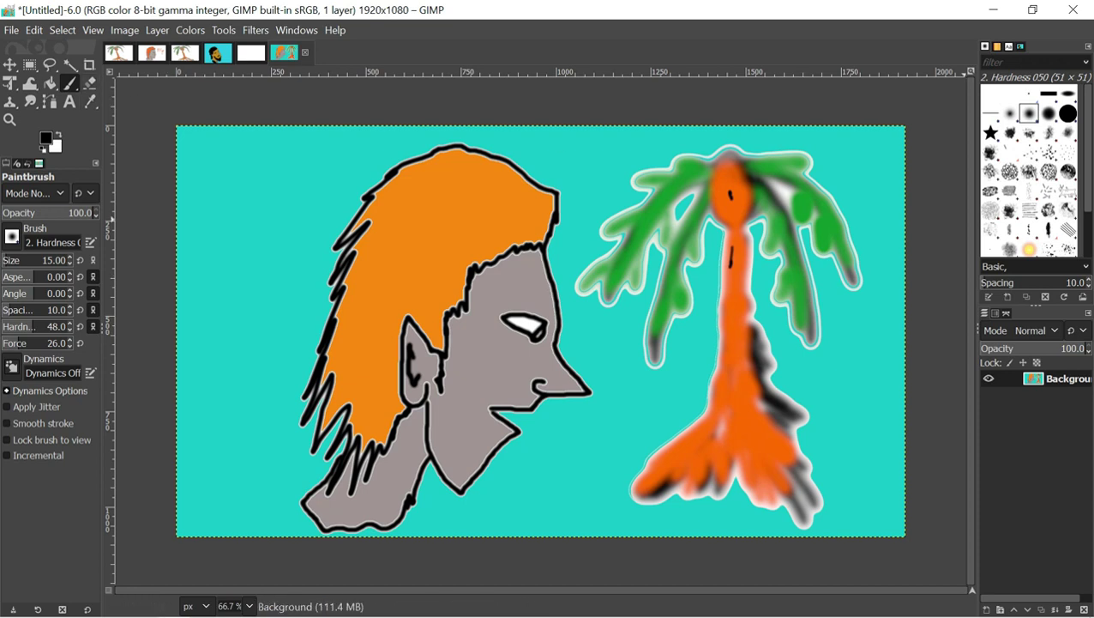
left_click(1011, 172)
left_click_drag(567, 121, 566, 146)
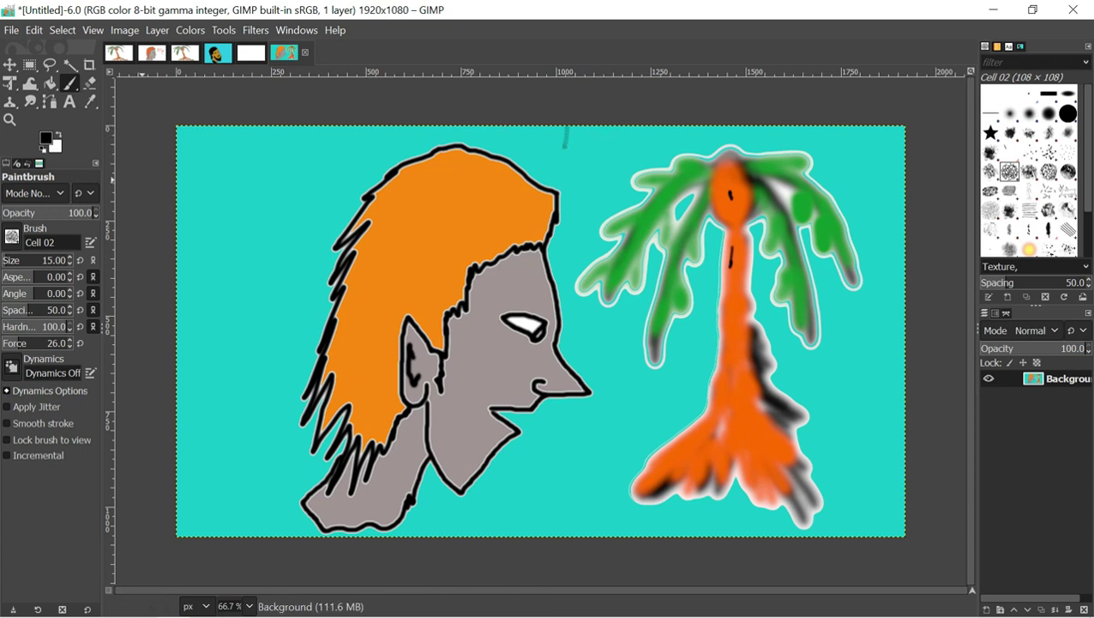
Set the brush size to 637 and paint a black Cell 02 texture down the background behind the head.
left_click(29, 260)
type("520")
key("Return")
left_click_drag(198, 202, 196, 456)
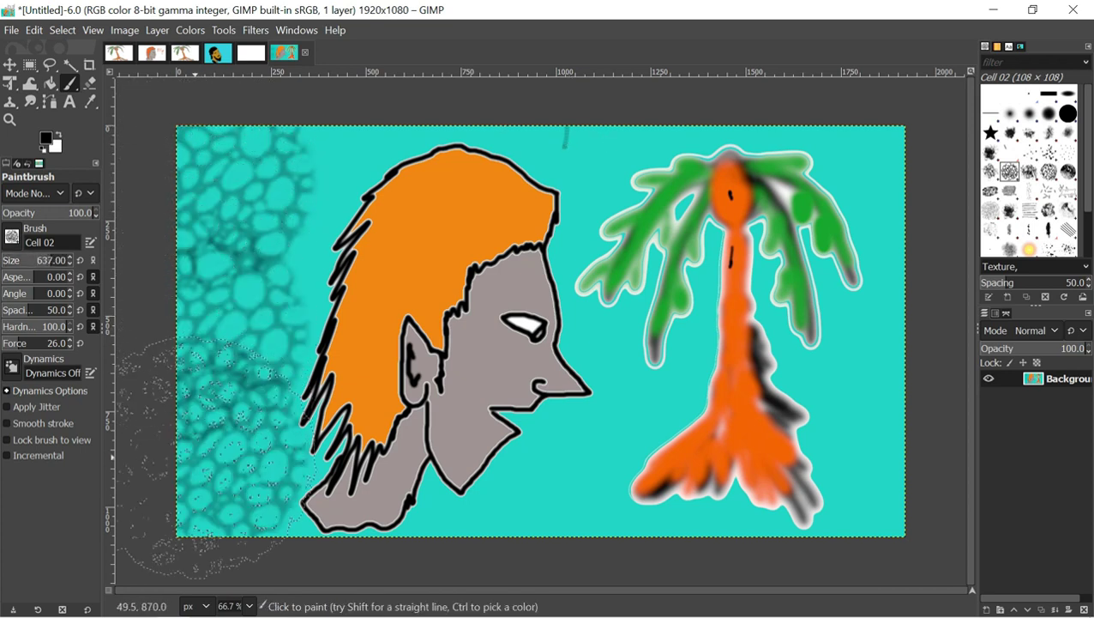
left_click(196, 456)
Paint yellow-green aac120 cell texture over the background behind the head and across the top of the hair toward the palm.
left_click(47, 138)
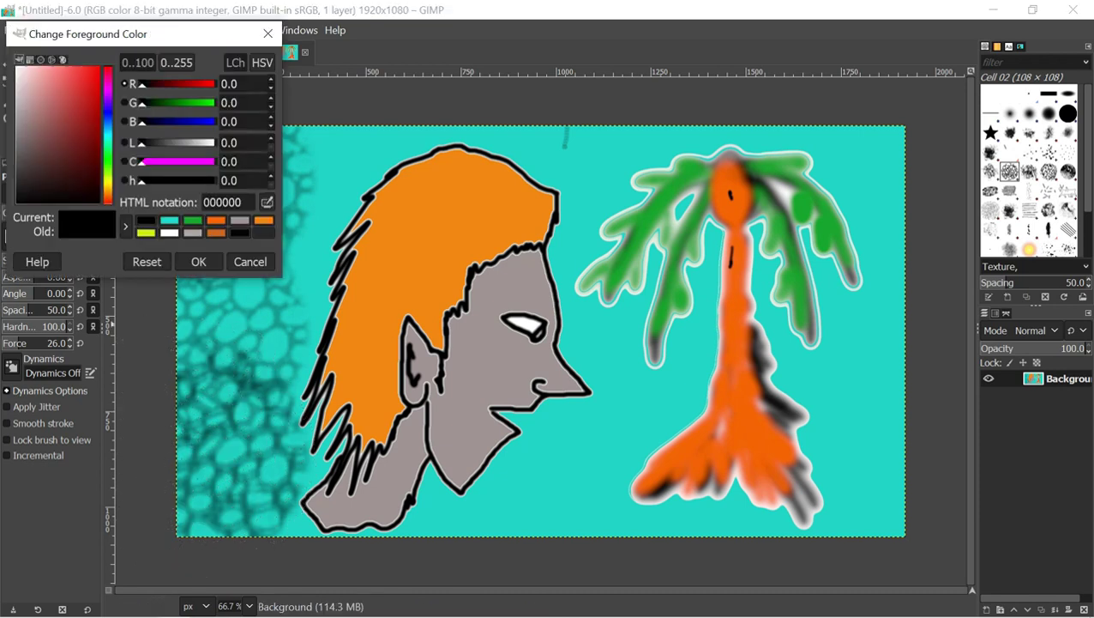
left_click(108, 179)
left_click_drag(73, 109, 85, 98)
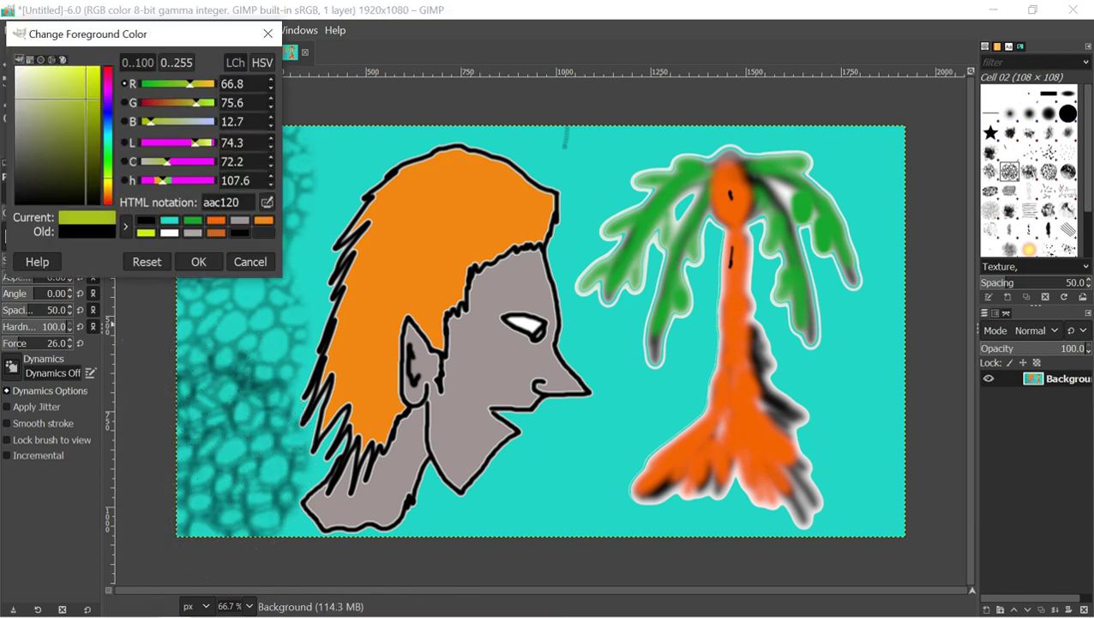
left_click(200, 260)
left_click(236, 227)
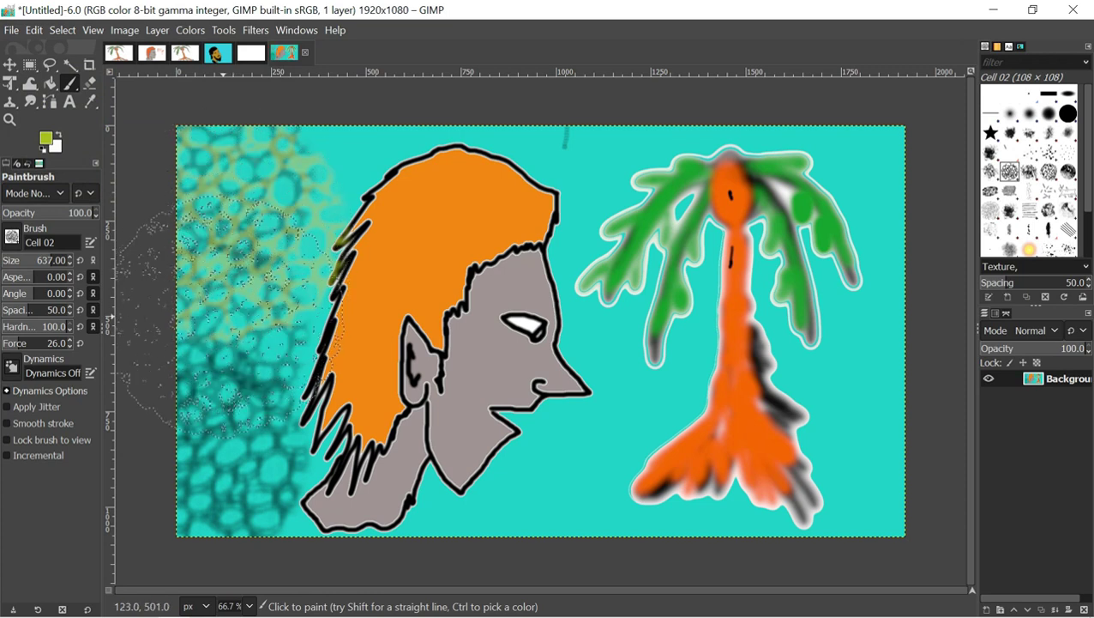
left_click(223, 317)
mouse_move(209, 389)
left_mouse_down()
mouse_move(258, 214)
mouse_move(325, 153)
left_mouse_up()
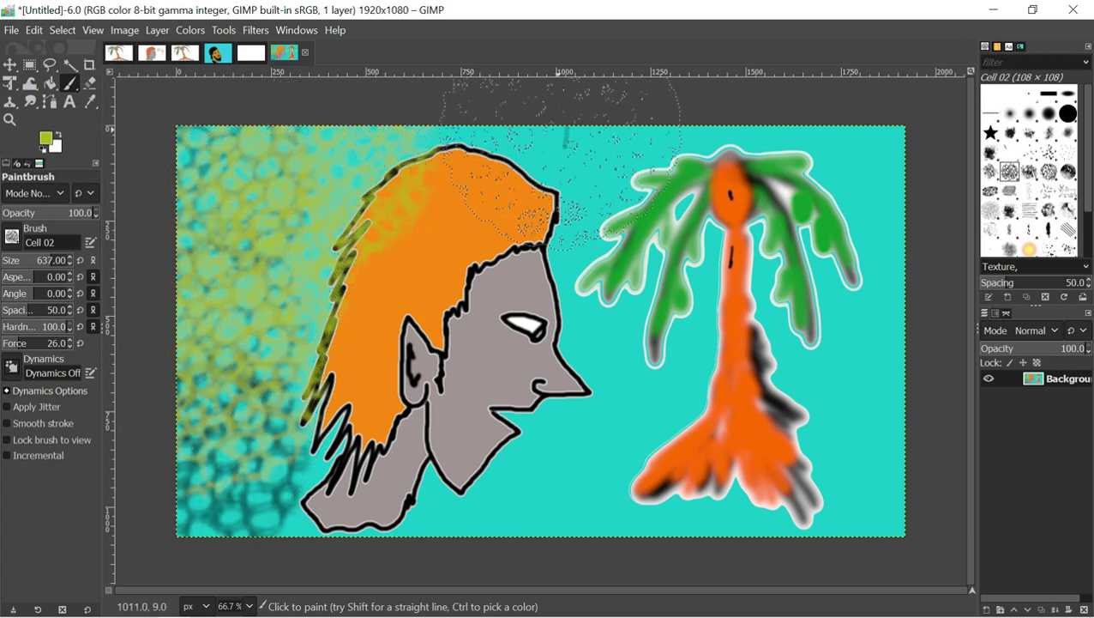
left_click(564, 139)
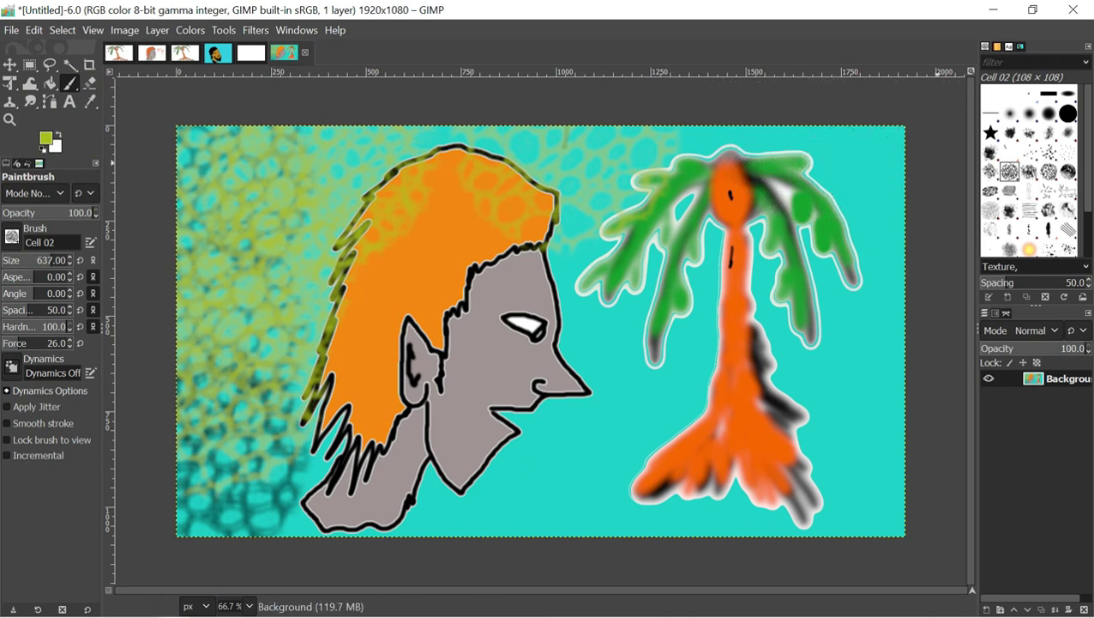
Add a transparent 1920 × 1080 layer and cover nearly the whole image with yellow-green cell texture on it.
left_click(984, 608)
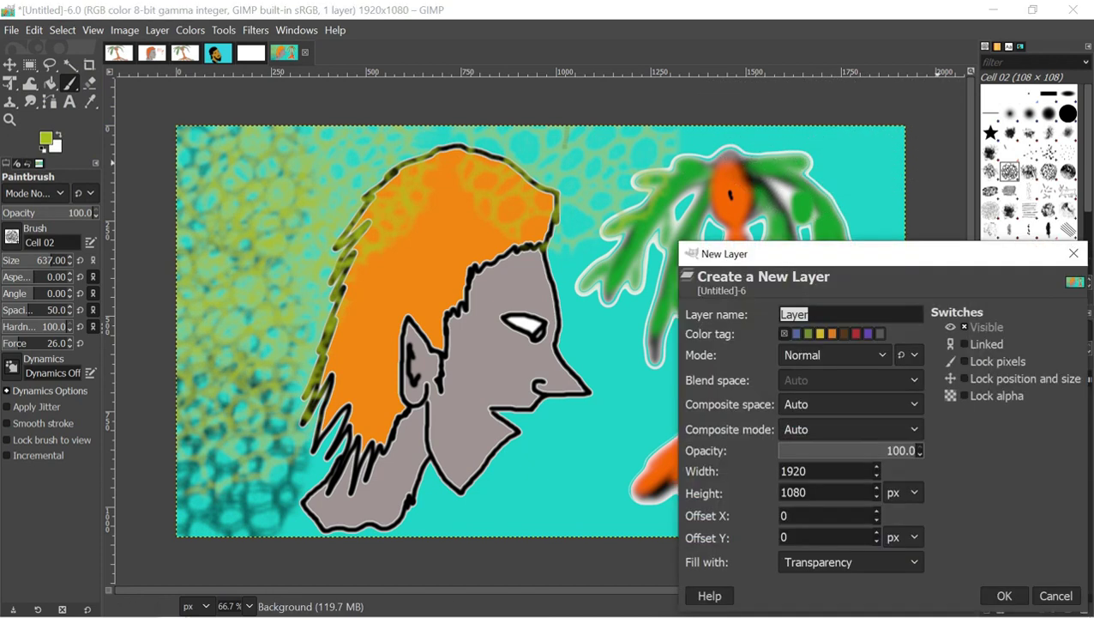
left_click(1004, 596)
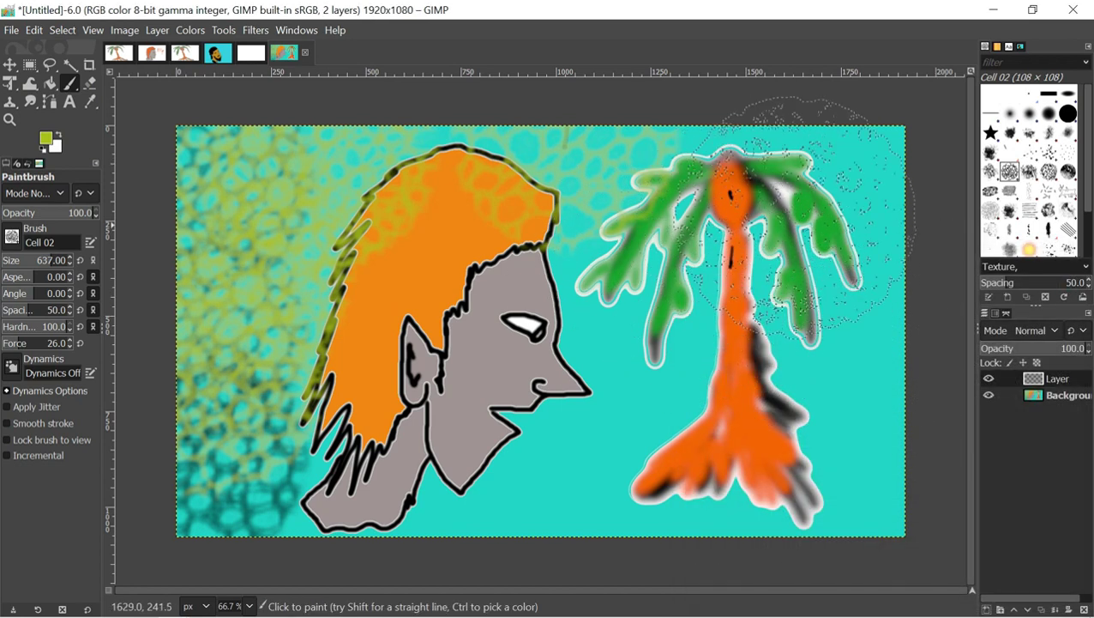
mouse_move(703, 308)
left_mouse_down()
mouse_move(712, 374)
mouse_move(794, 232)
mouse_move(817, 424)
mouse_move(780, 448)
mouse_move(426, 480)
mouse_move(523, 238)
mouse_move(671, 123)
mouse_move(816, 149)
mouse_move(840, 190)
mouse_move(818, 400)
mouse_move(600, 400)
mouse_move(678, 389)
mouse_move(532, 452)
mouse_move(372, 486)
mouse_move(358, 175)
mouse_move(485, 175)
mouse_move(377, 291)
mouse_move(357, 339)
mouse_move(208, 563)
mouse_move(225, 576)
mouse_move(253, 506)
left_mouse_up()
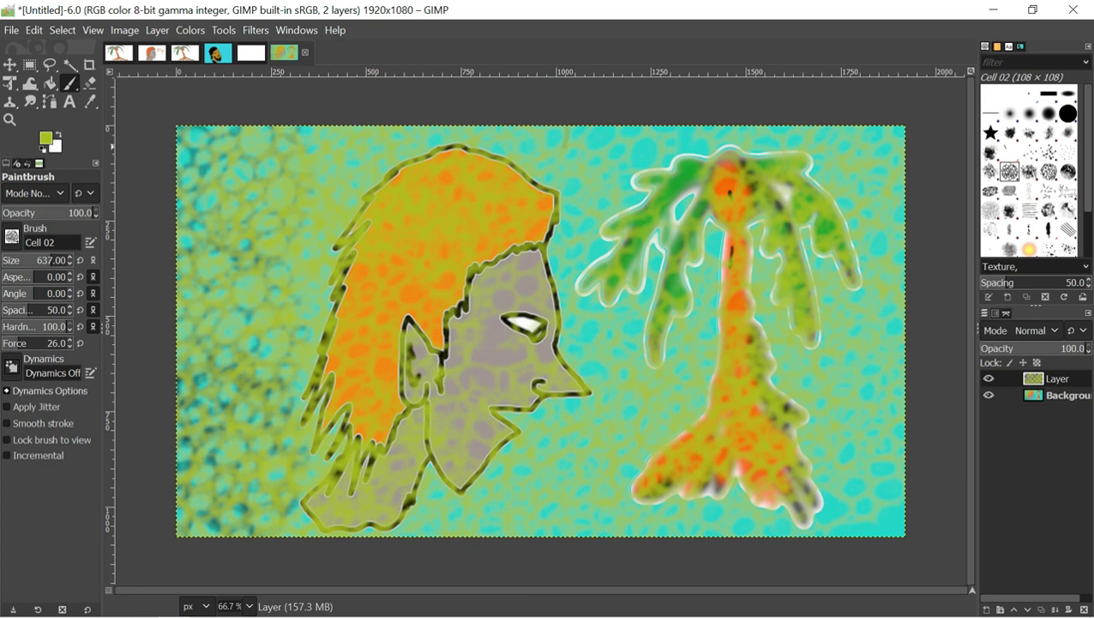
Choose a muted blue foreground color and paint its cell texture over the upper-left area of the image.
left_click(46, 138)
left_click(96, 147)
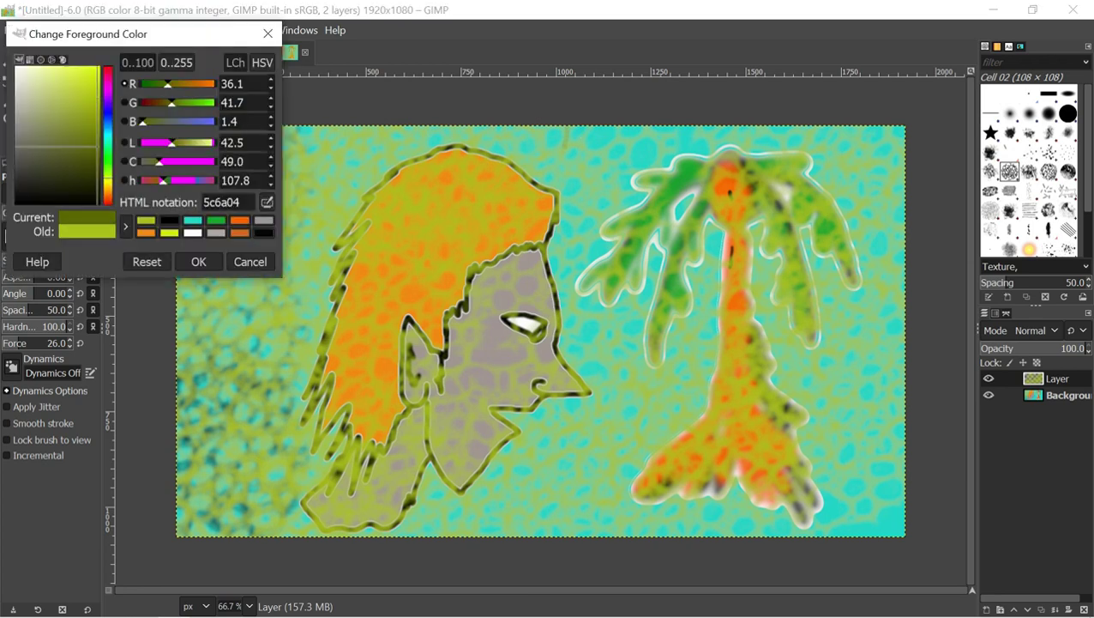
left_click_drag(108, 178, 108, 130)
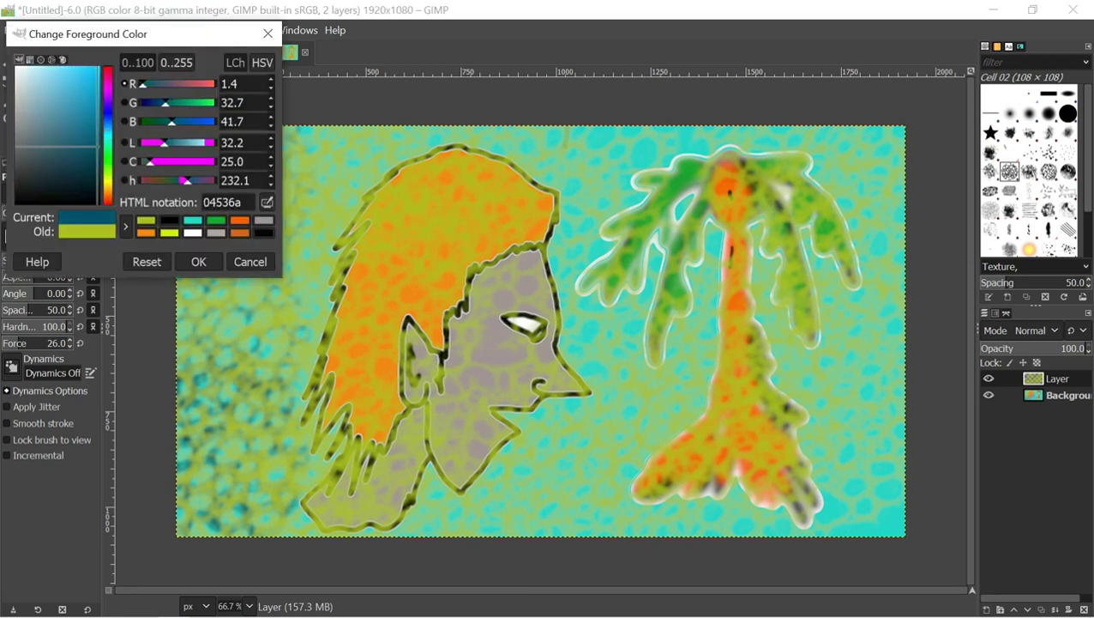
left_click(71, 108)
left_click(198, 261)
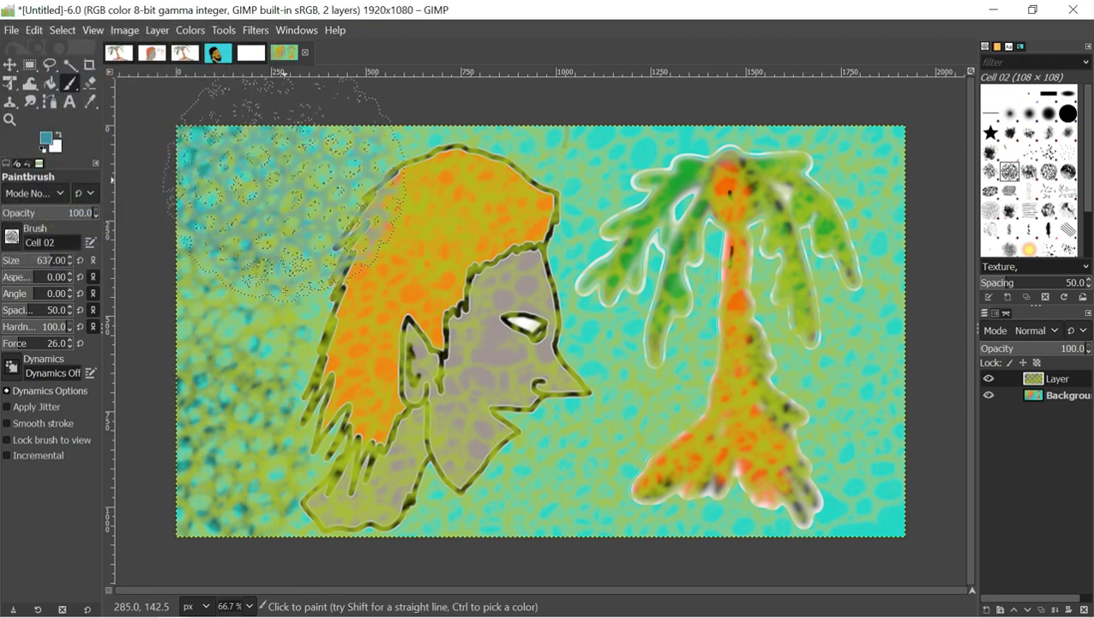